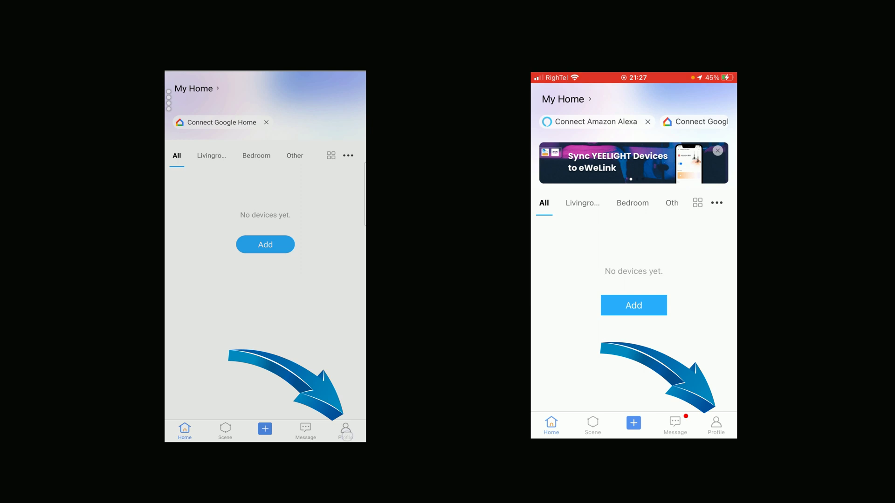
Step: From the profile, view the Advanced Plan upgrade details priced at $9.99 per year
{"action": "left_click", "coordinate": [345, 431]}
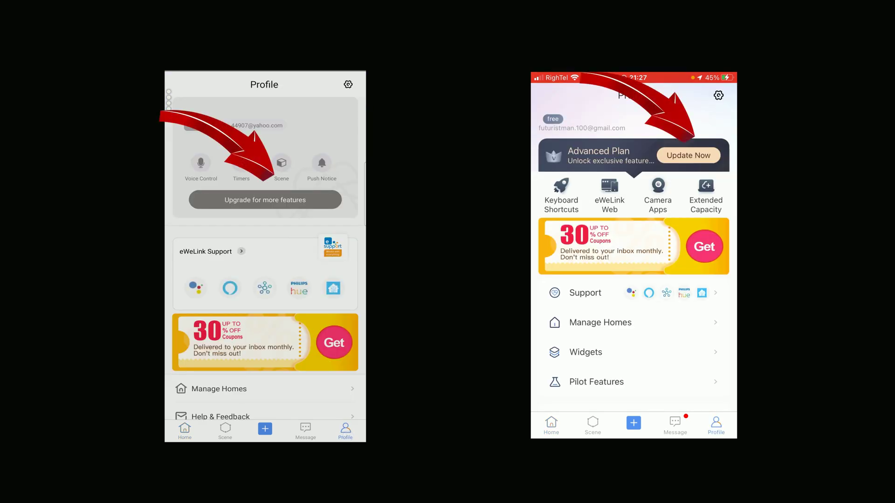
{"action": "left_click", "coordinate": [298, 200]}
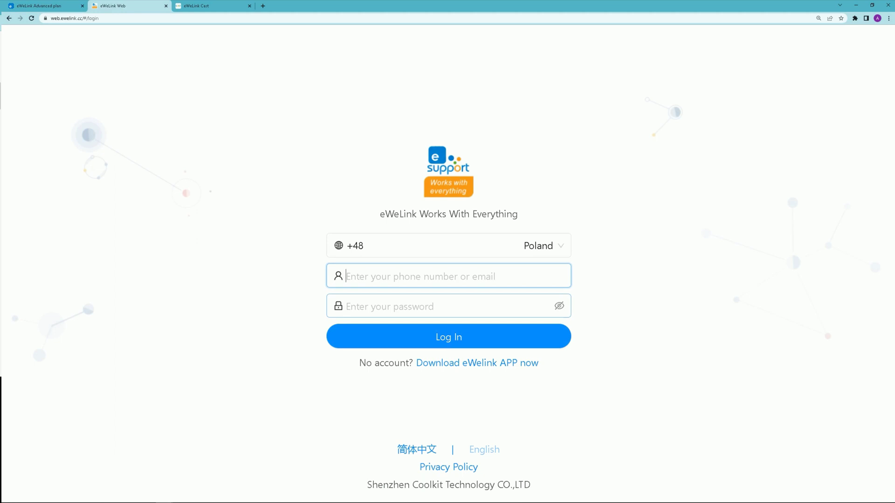
Step: Log in to eWeLink Web with the account e-mail and password
{"action": "key", "text": "Tab"}
{"action": "type", "text": "*********"}
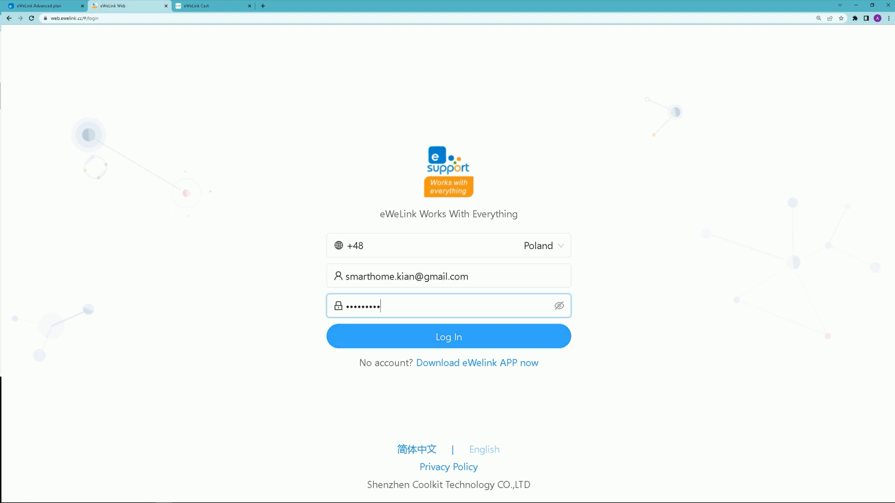
{"action": "key", "text": "Return"}
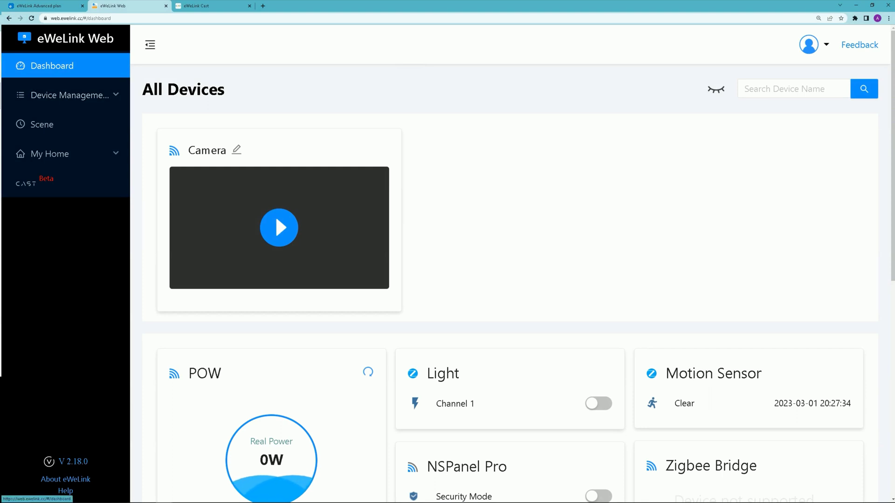
{"action": "scroll", "coordinate": [275, 214], "scroll_direction": "down", "scroll_amount": 5}
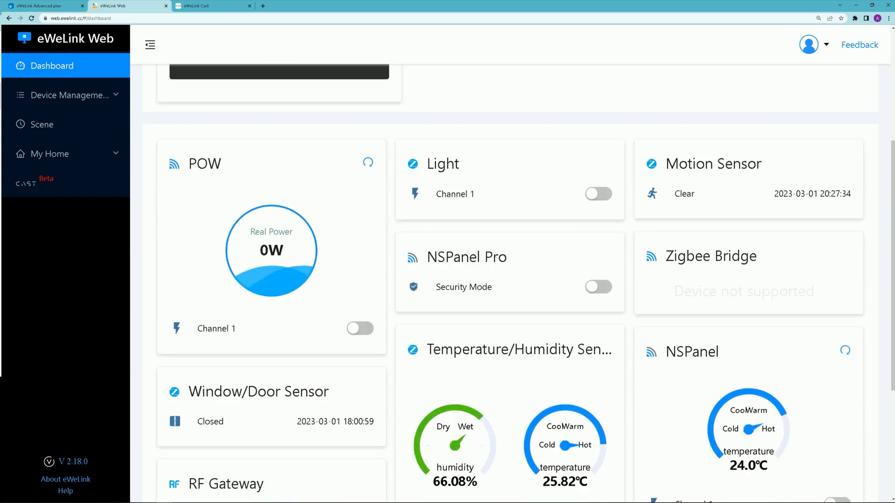
{"action": "scroll", "coordinate": [519, 282], "scroll_direction": "down", "scroll_amount": 5}
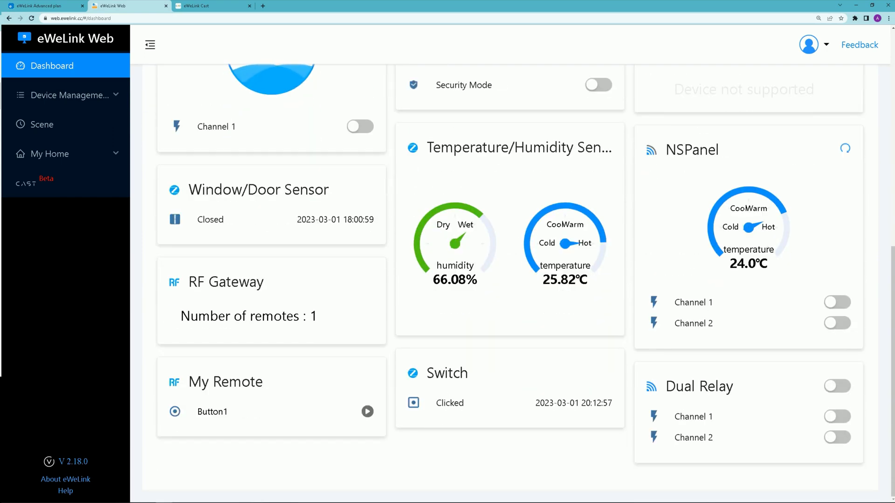
{"action": "scroll", "coordinate": [275, 214], "scroll_direction": "up", "scroll_amount": 10}
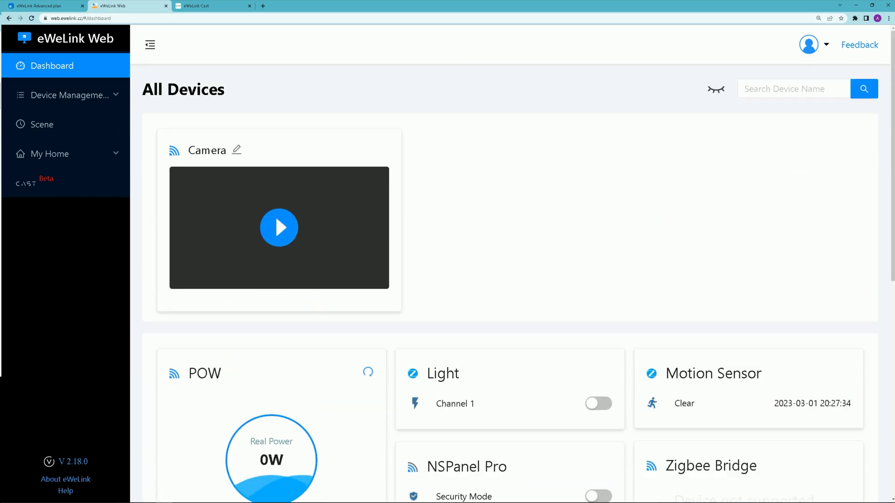
{"action": "scroll", "coordinate": [275, 215], "scroll_direction": "down", "scroll_amount": 10}
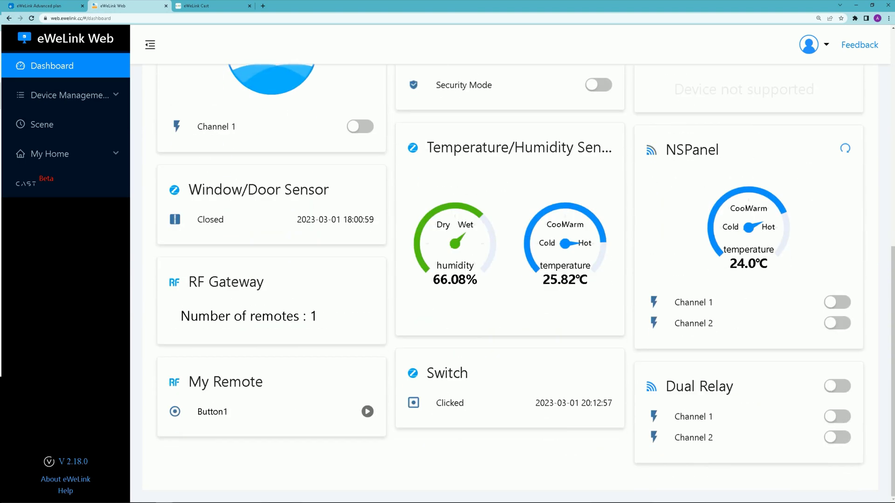
{"action": "scroll", "coordinate": [275, 215], "scroll_direction": "up", "scroll_amount": 10}
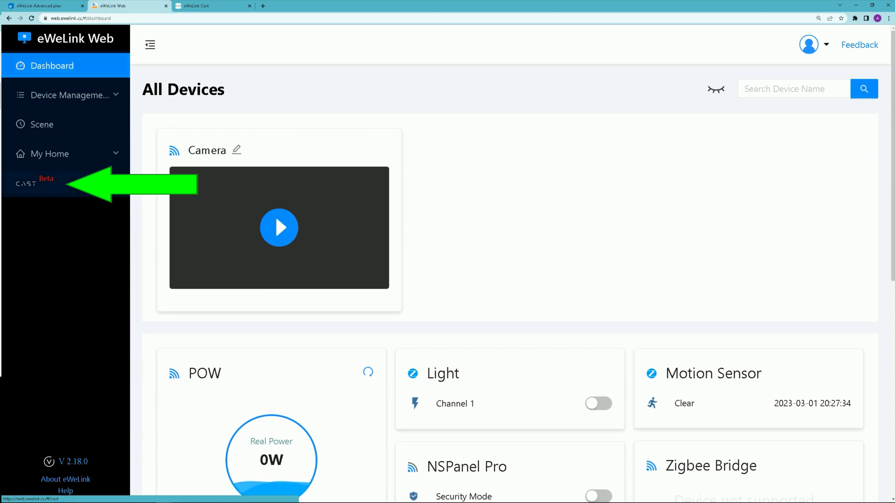
Step: On the Cast dashboards page, name a new cast 'Actuators'
{"action": "left_click", "coordinate": [28, 183]}
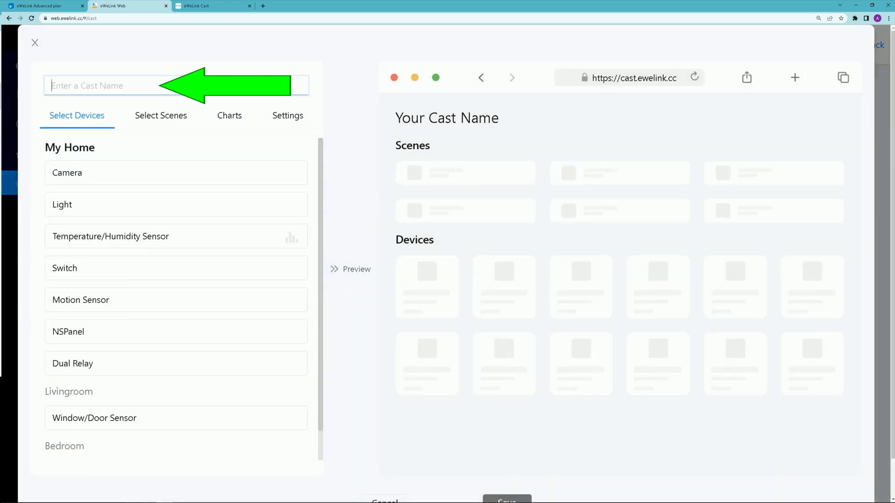
{"action": "type", "text": "Actuators"}
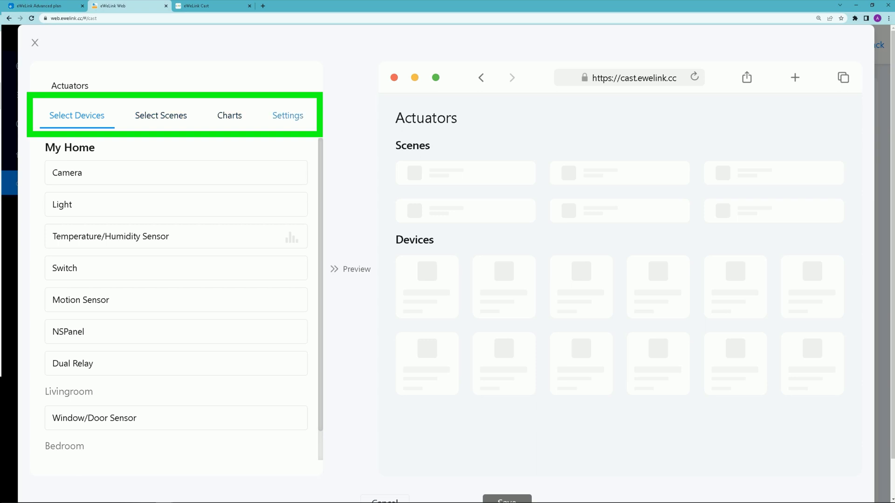
Step: In the cast settings, choose a blue background and enter a four-digit PIN
{"action": "left_click", "coordinate": [288, 115]}
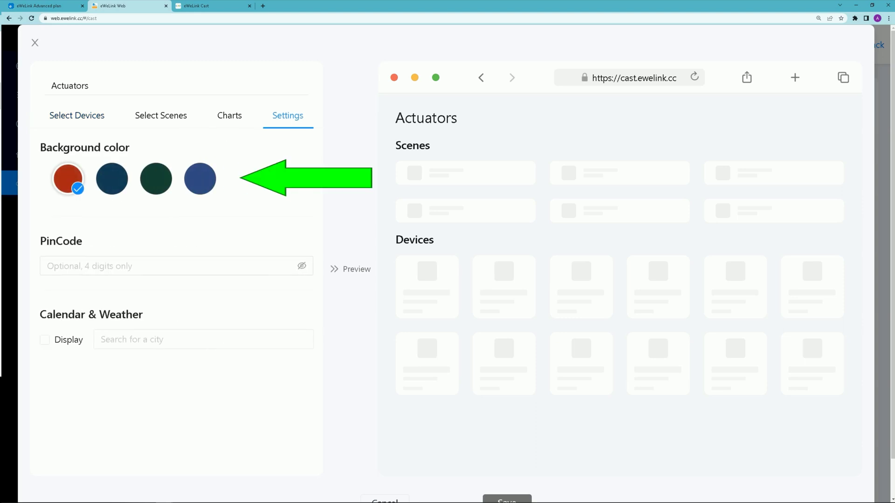
{"action": "left_click", "coordinate": [200, 178]}
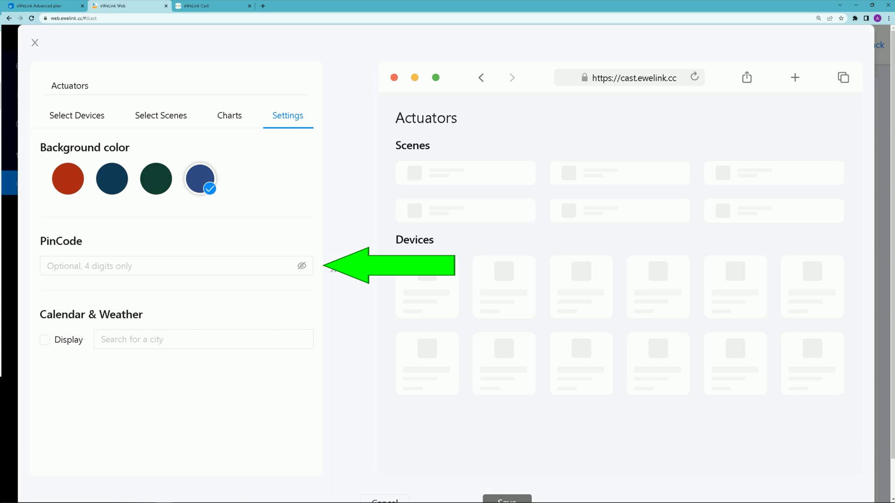
{"action": "left_click", "coordinate": [173, 266]}
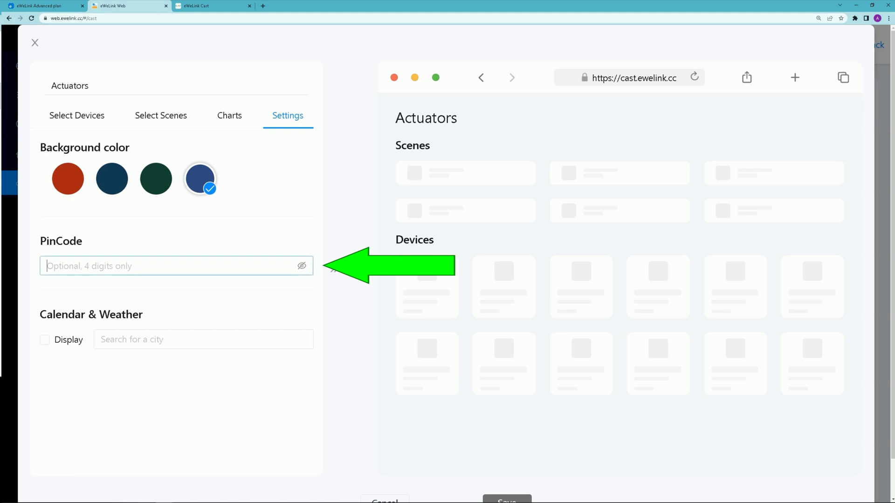
{"action": "type", "text": "1234"}
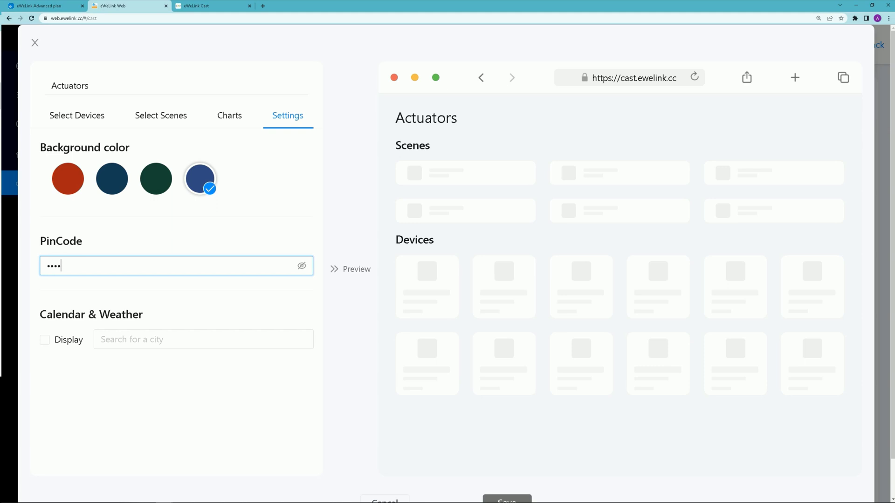
Step: Turn on the calendar and weather display with Bern, Switzerland as the city
{"action": "key", "text": "Tab"}
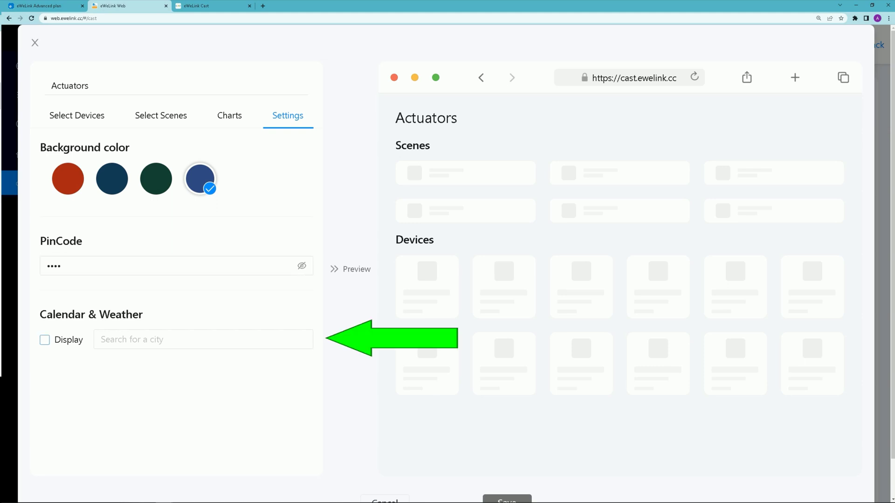
{"action": "key", "text": "space"}
{"action": "key", "text": "Tab"}
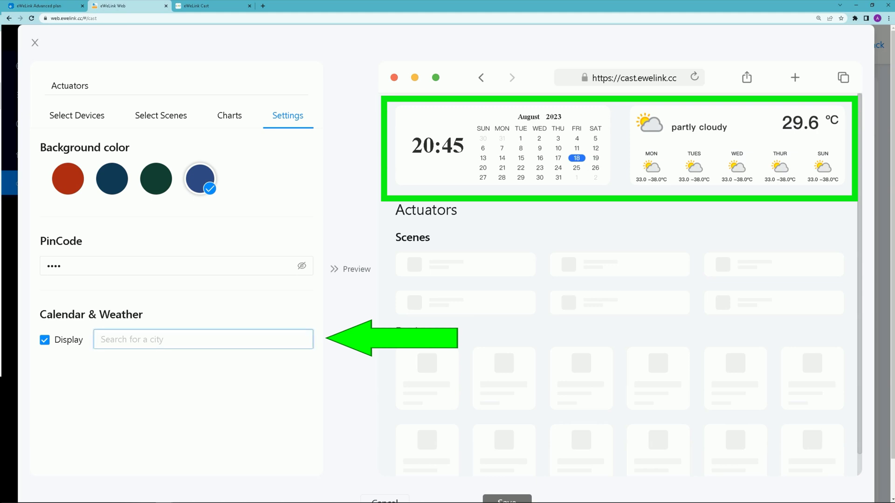
{"action": "type", "text": "bern"}
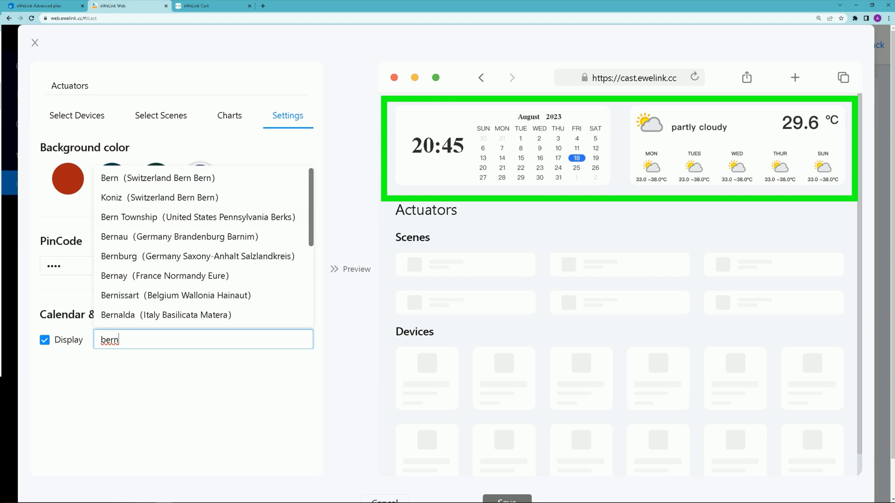
{"action": "key", "text": "Down"}
{"action": "key", "text": "Return"}
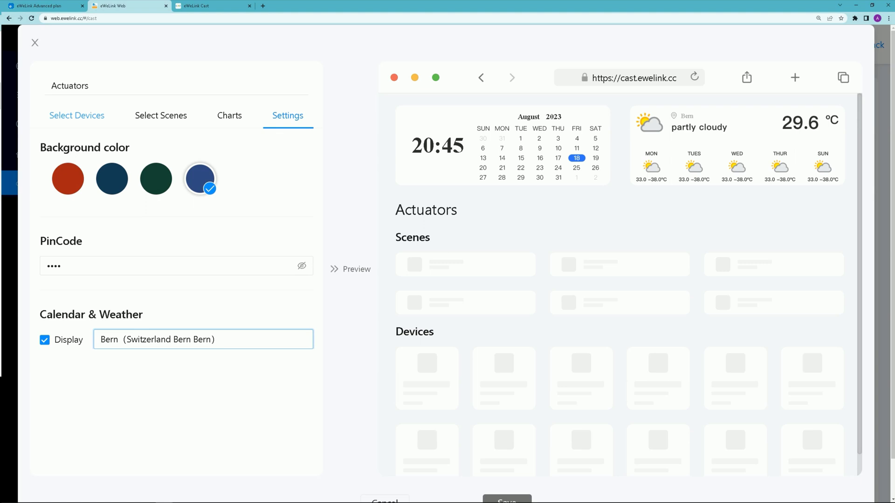
Step: Add Light, Switch, NSPanel, Dual Relay and POW with its energy chart to the cast
{"action": "left_click", "coordinate": [77, 115]}
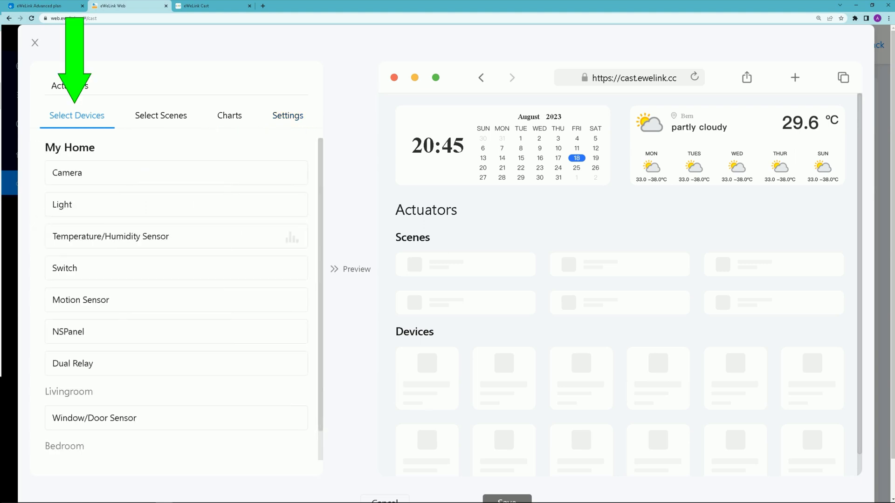
{"action": "left_click", "coordinate": [177, 205]}
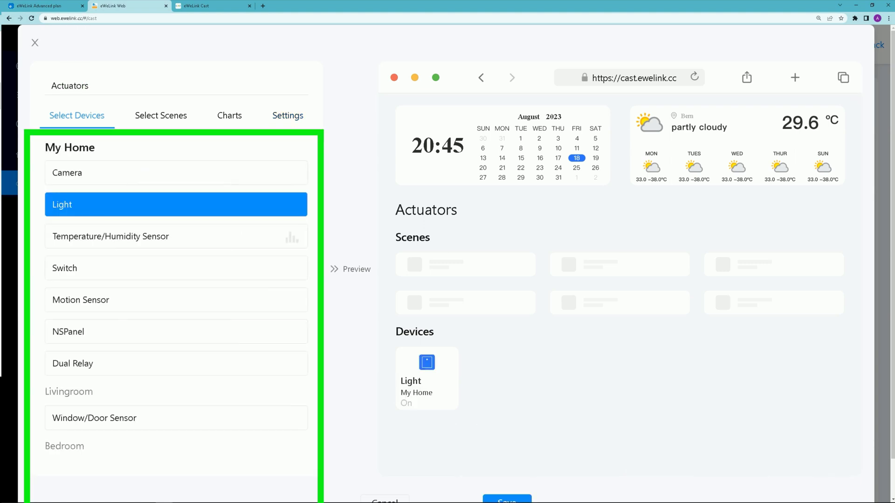
{"action": "left_click", "coordinate": [176, 268]}
{"action": "left_click", "coordinate": [176, 331]}
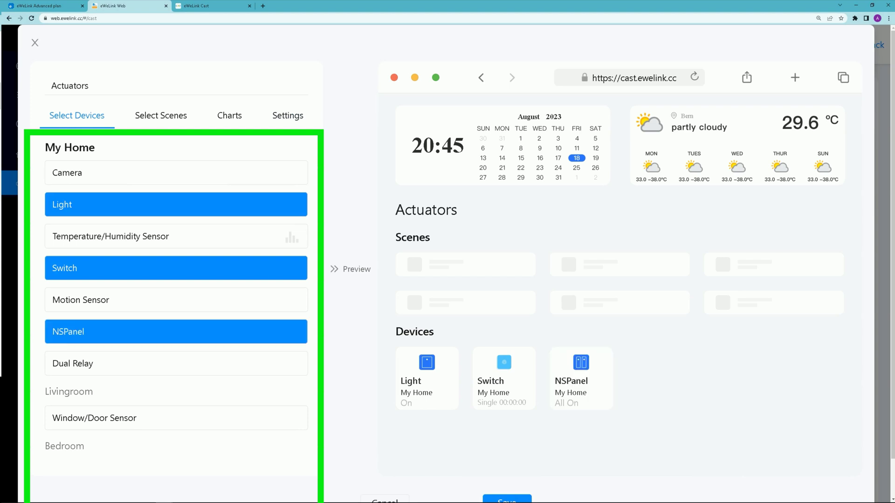
{"action": "left_click", "coordinate": [176, 364]}
{"action": "scroll", "coordinate": [176, 363], "scroll_direction": "down", "scroll_amount": 2}
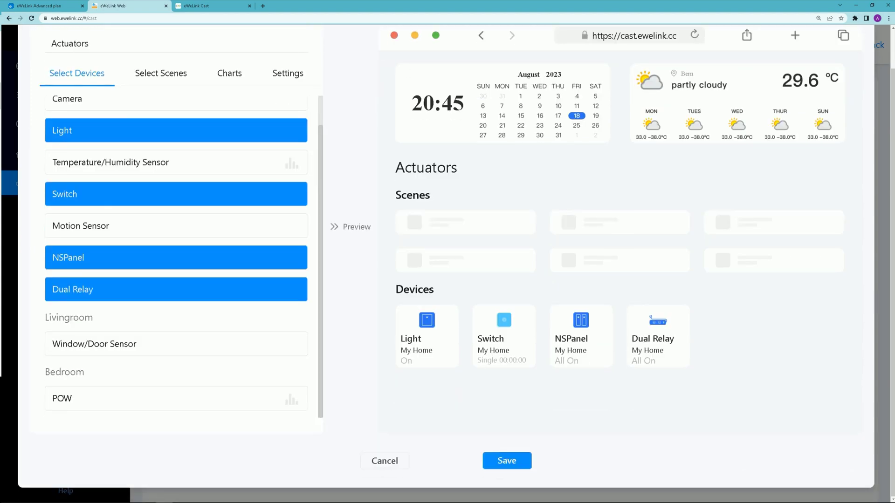
{"action": "left_click", "coordinate": [176, 399]}
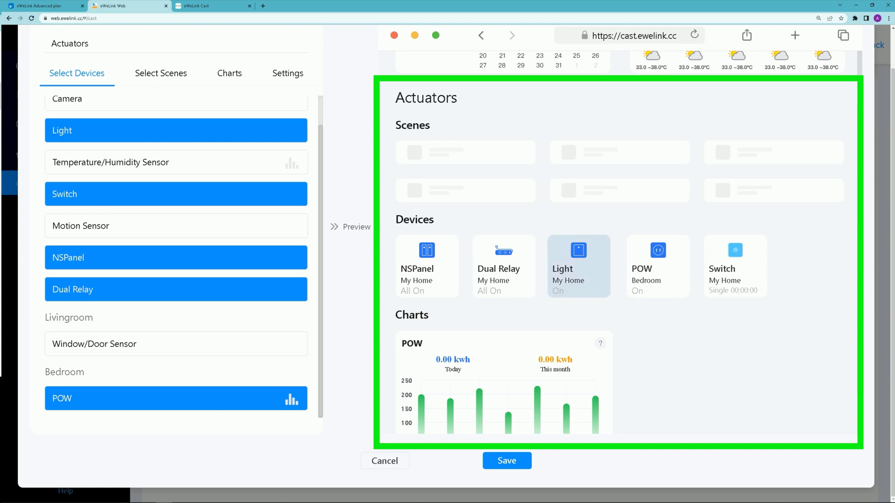
{"action": "scroll", "coordinate": [176, 256], "scroll_direction": "up", "scroll_amount": 1}
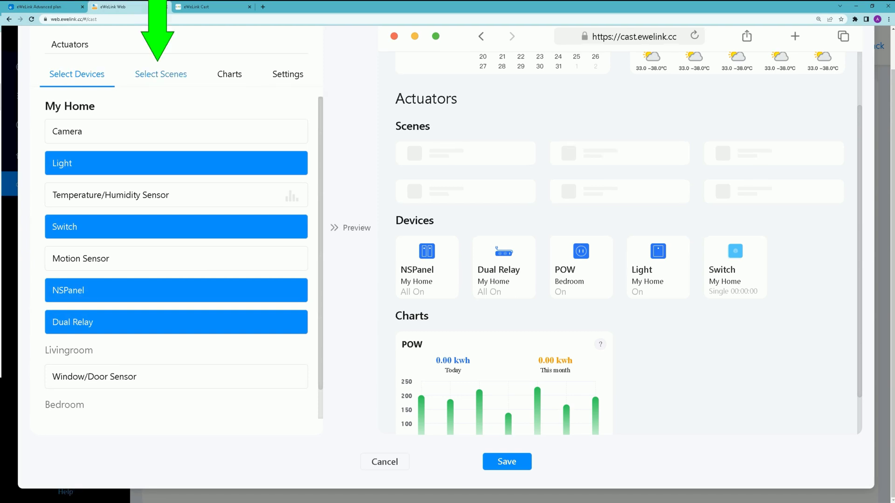
Step: Add the All off scene to the Actuators cast and save it
{"action": "left_click", "coordinate": [161, 74]}
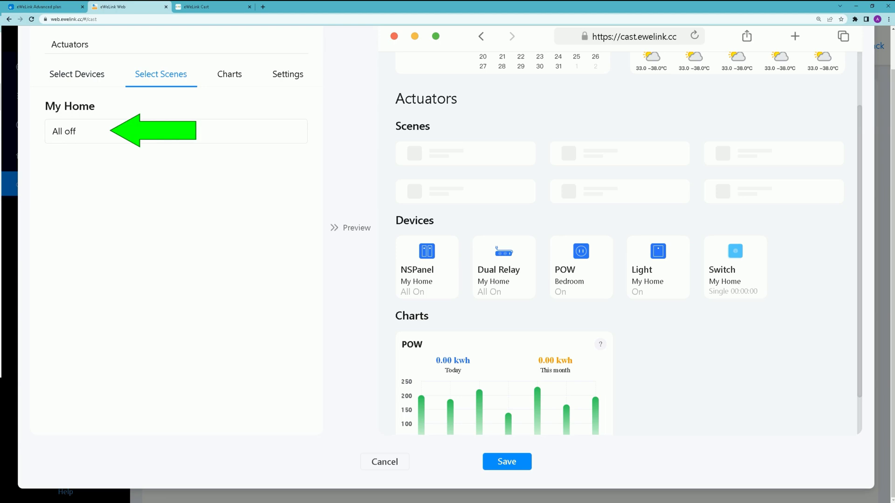
{"action": "left_click", "coordinate": [64, 131]}
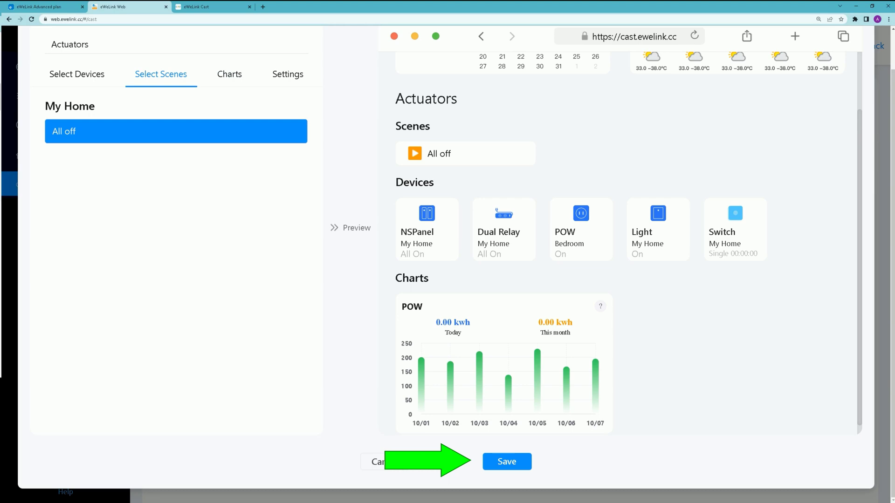
{"action": "left_click", "coordinate": [507, 461]}
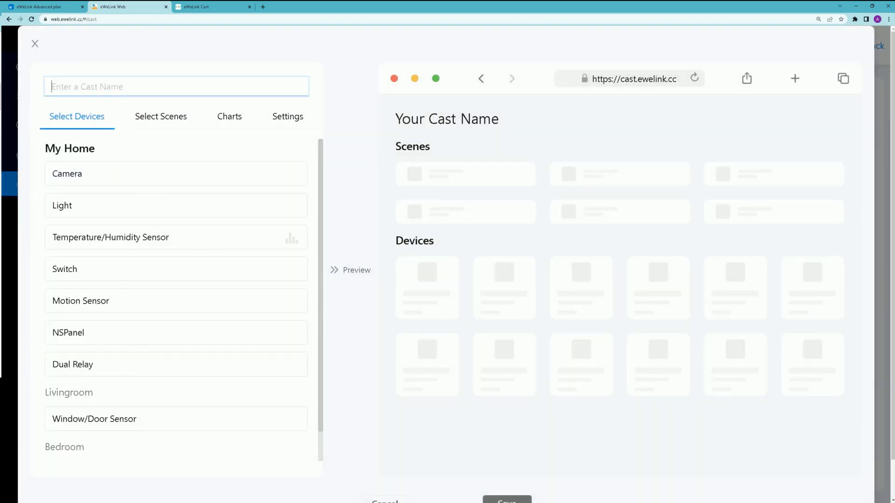
Step: Name the new cast 'Sensors' and add Temperature/Humidity, Motion and Window/Door sensors
{"action": "type", "text": "Sensors"}
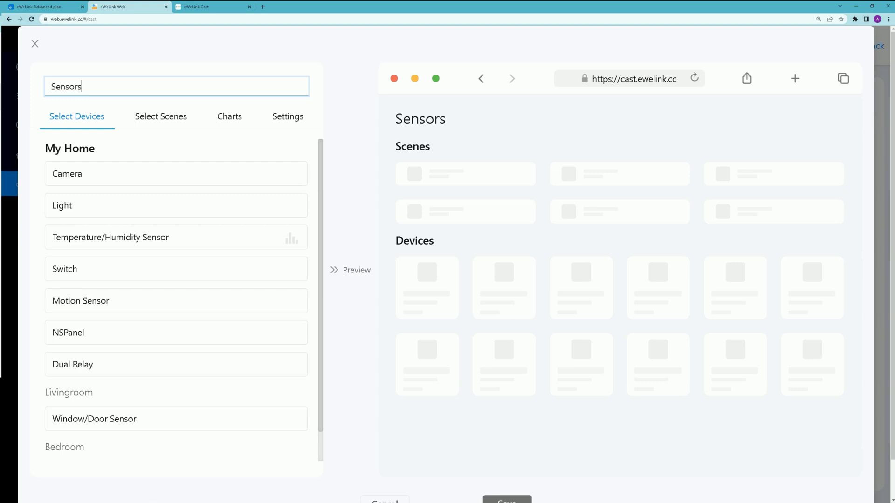
{"action": "left_click", "coordinate": [176, 237]}
{"action": "left_click", "coordinate": [176, 300]}
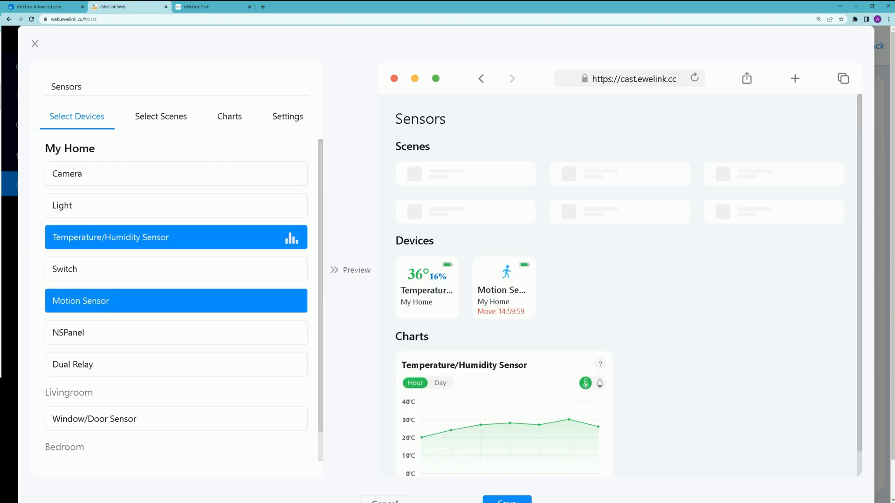
{"action": "left_click", "coordinate": [176, 419]}
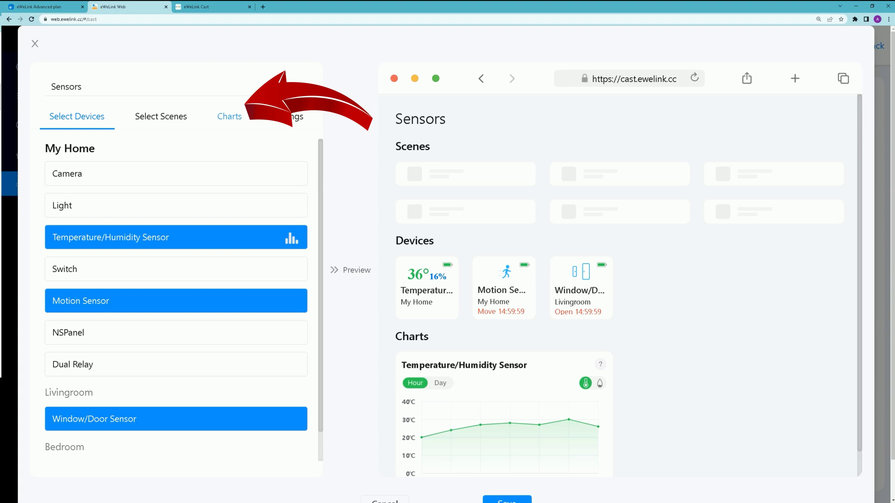
Step: Keep the temperature and humidity history chart enabled on the Sensors cast
{"action": "left_click", "coordinate": [229, 116]}
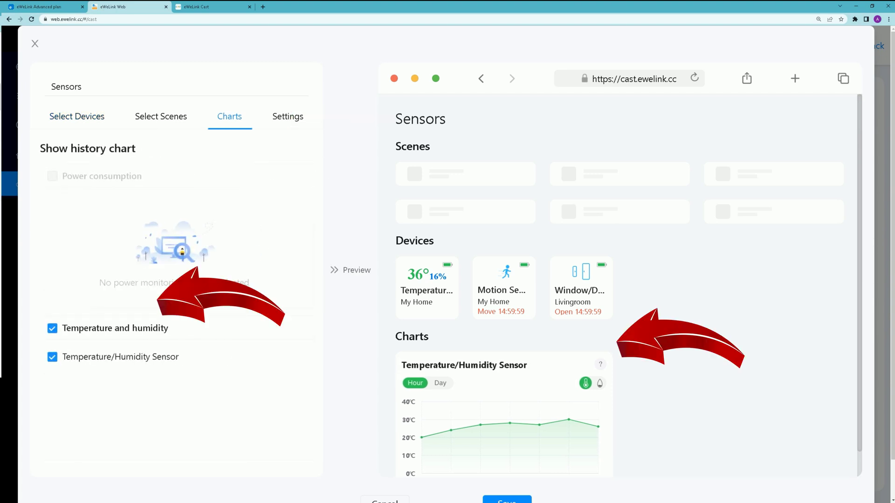
{"action": "left_click", "coordinate": [52, 328]}
{"action": "left_click", "coordinate": [52, 328]}
{"action": "left_click", "coordinate": [287, 116]}
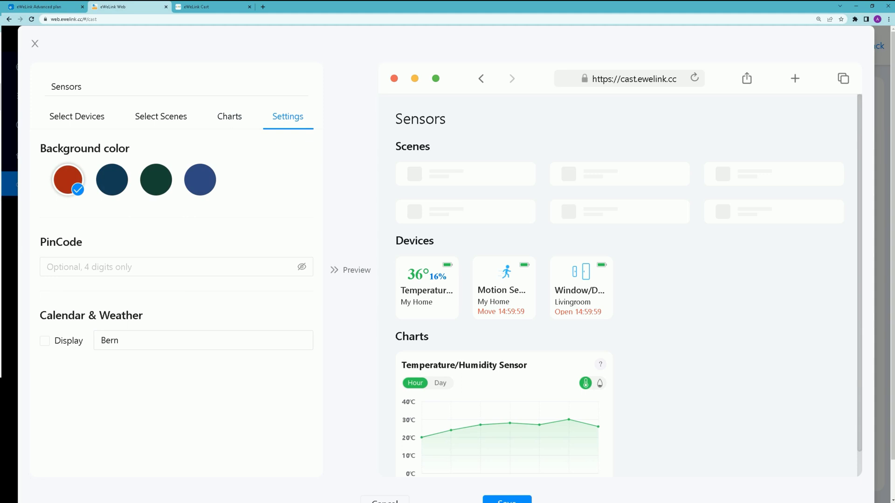
Step: Give the Sensors dashboard a dark-blue background and save it
{"action": "left_click", "coordinate": [112, 180]}
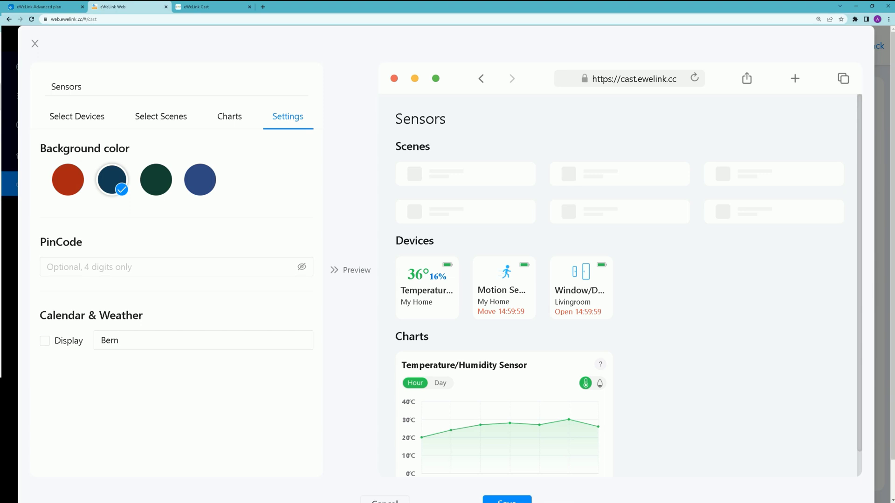
{"action": "scroll", "coordinate": [620, 284], "scroll_direction": "down", "scroll_amount": 1}
{"action": "scroll", "coordinate": [447, 261], "scroll_direction": "down", "scroll_amount": 1}
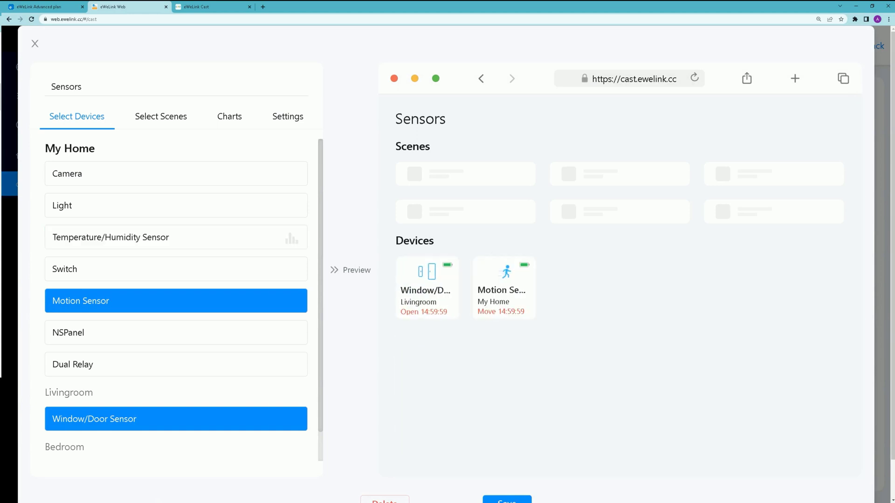
Step: Re-add the Temperature/Humidity Sensor, move Motion Sensor after it, and save Sensors
{"action": "left_click", "coordinate": [176, 238]}
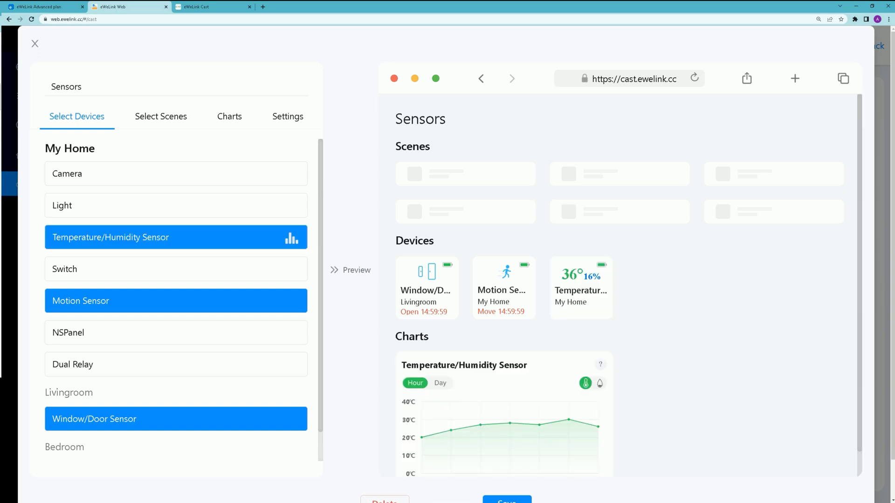
{"action": "left_click", "coordinate": [176, 300]}
{"action": "left_click", "coordinate": [176, 301]}
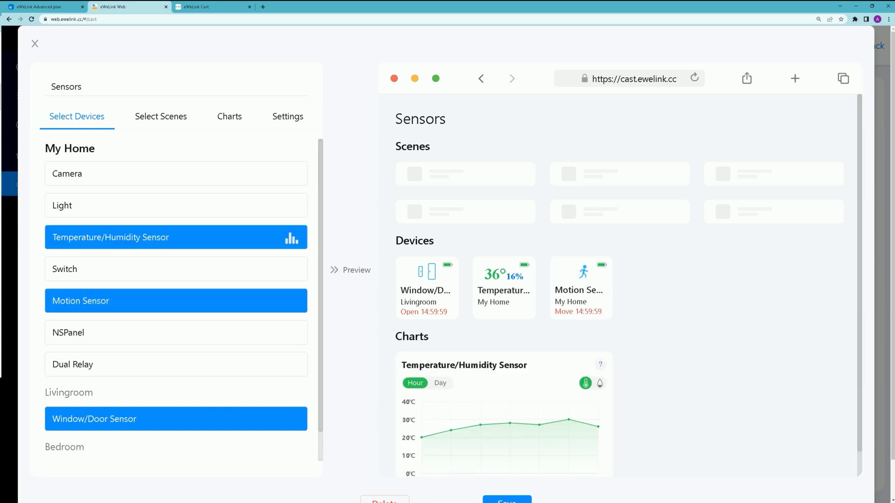
{"action": "scroll", "coordinate": [448, 261], "scroll_direction": "down", "scroll_amount": 1}
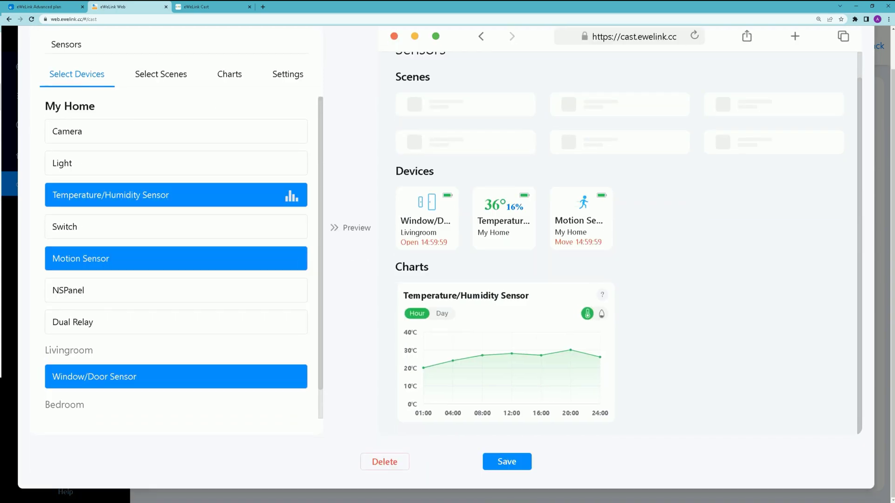
{"action": "left_click", "coordinate": [506, 462]}
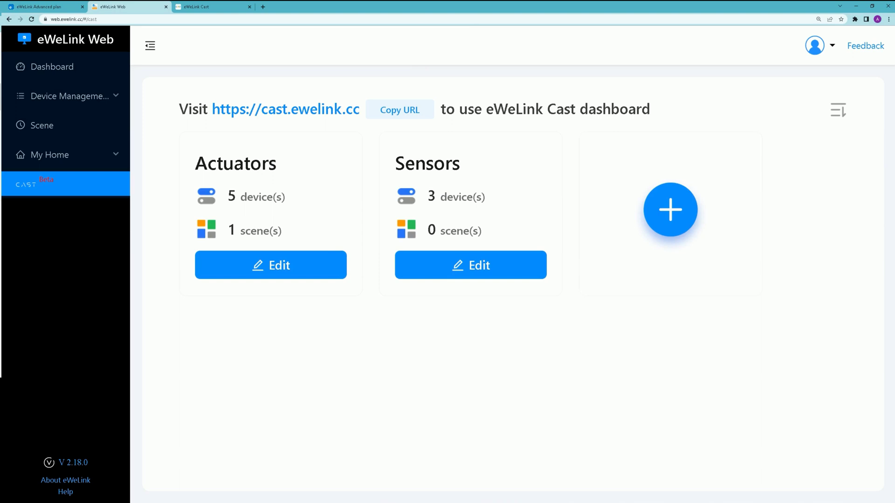
Step: Create a new cast named 'Cams' containing the Camera
{"action": "left_click", "coordinate": [670, 209]}
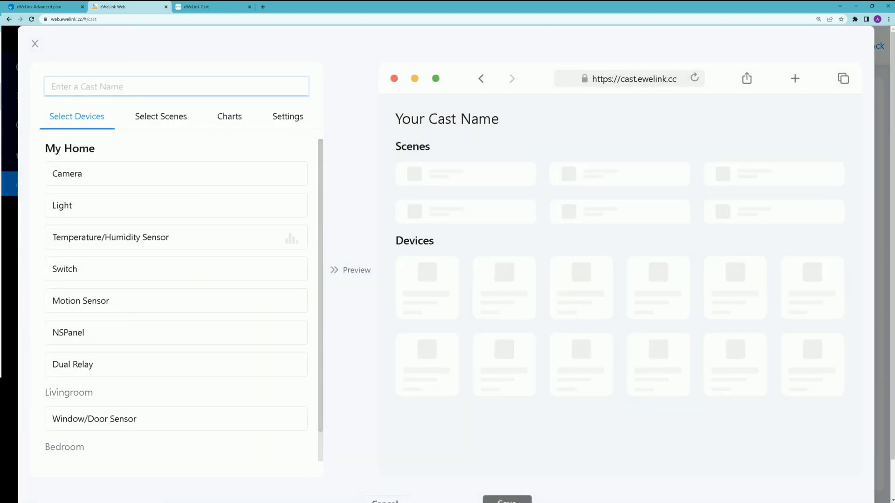
{"action": "type", "text": "Cams"}
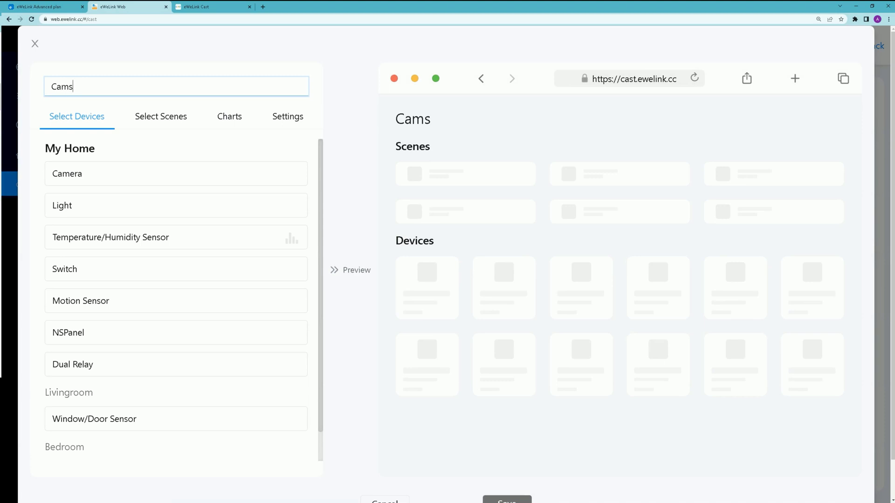
{"action": "left_click", "coordinate": [176, 173]}
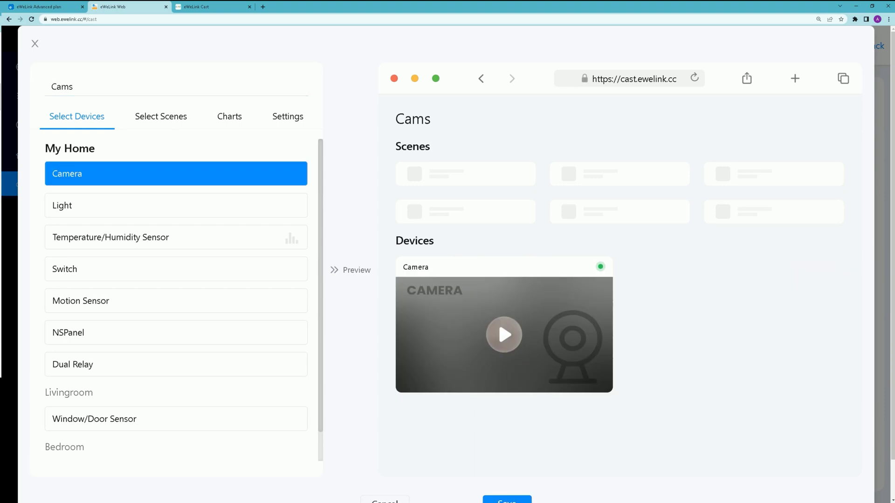
{"action": "scroll", "coordinate": [446, 261], "scroll_direction": "down", "scroll_amount": 1}
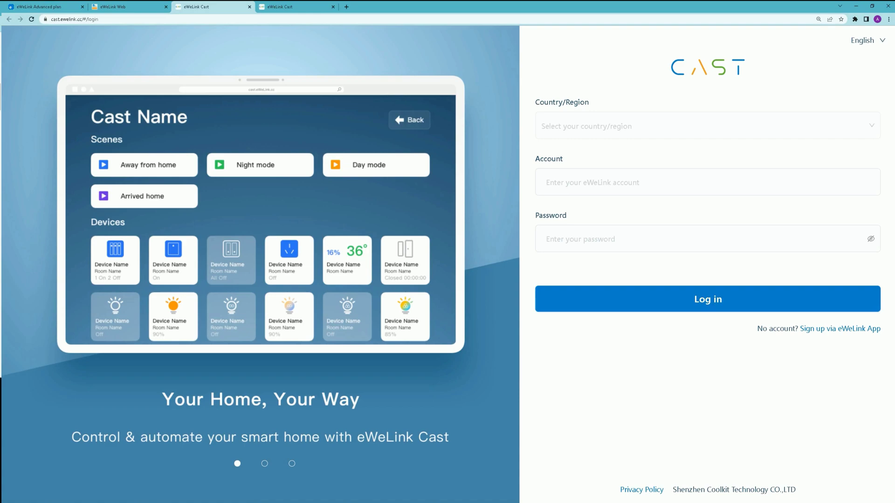
Step: Log in to eWeLink Cast with the account e-mail so the Actuators, Sensors and Cams casts appear
{"action": "left_click", "coordinate": [707, 182]}
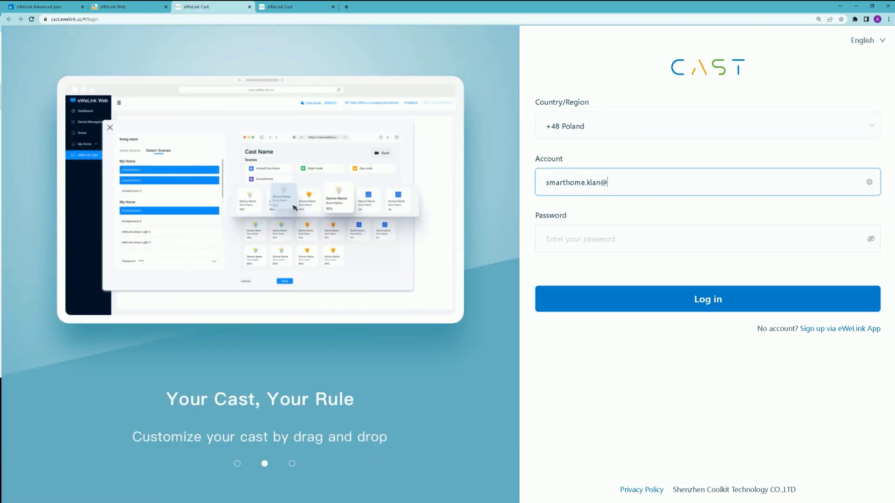
{"action": "left_click", "coordinate": [707, 239]}
{"action": "left_click", "coordinate": [707, 298]}
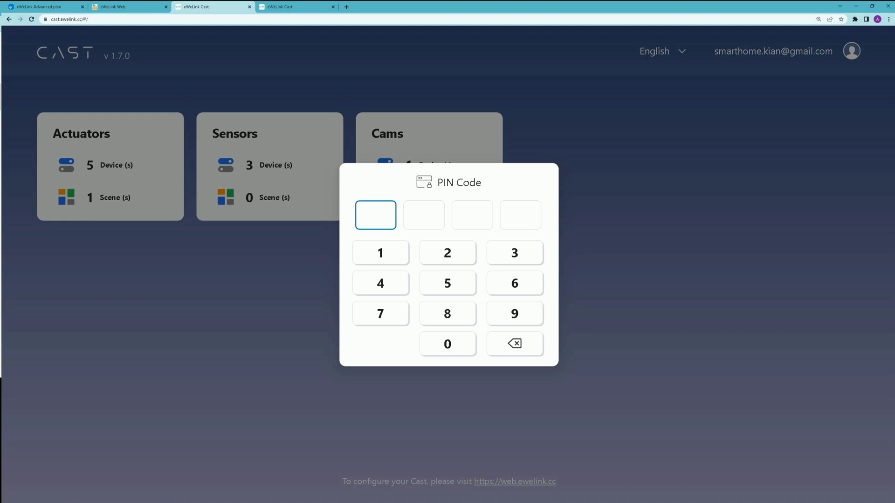
Step: Unlock the Actuators dashboard with the PIN and turn on POW and Light
{"action": "type", "text": "1234"}
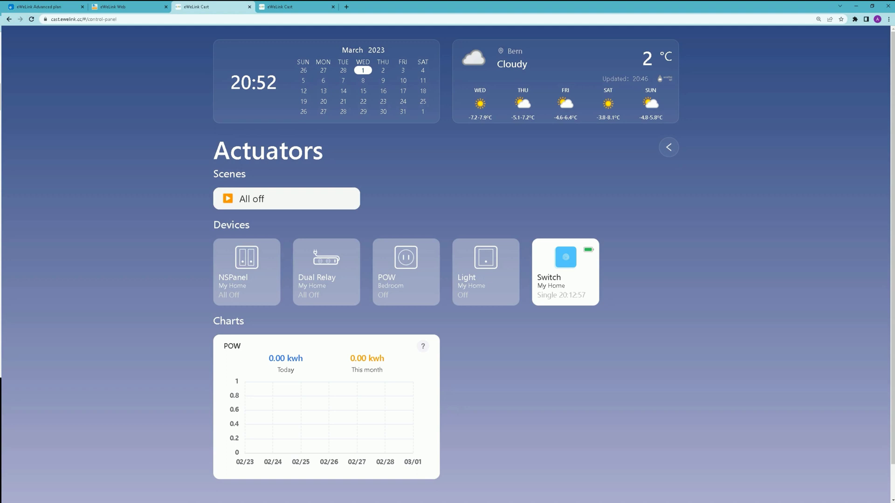
{"action": "left_click", "coordinate": [405, 271]}
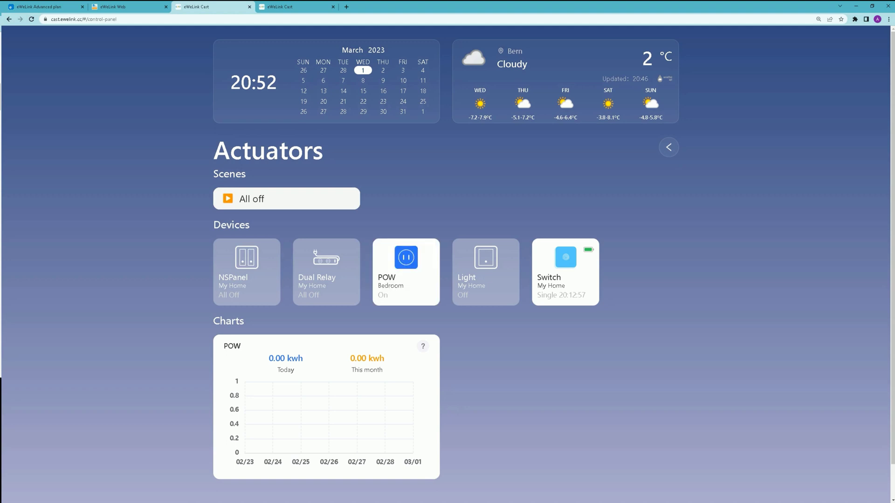
{"action": "left_click", "coordinate": [485, 271]}
Step: Toggle both Dual Relay channels on and then back off
{"action": "left_click", "coordinate": [327, 272]}
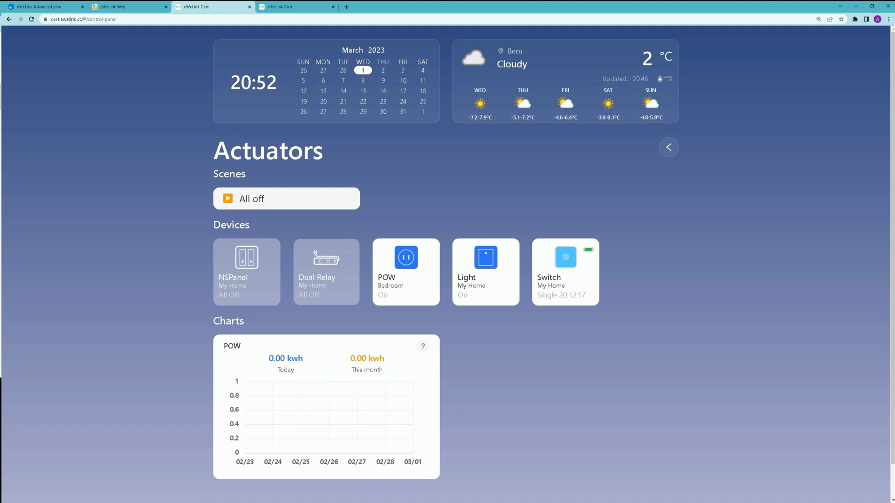
{"action": "left_click", "coordinate": [418, 261]}
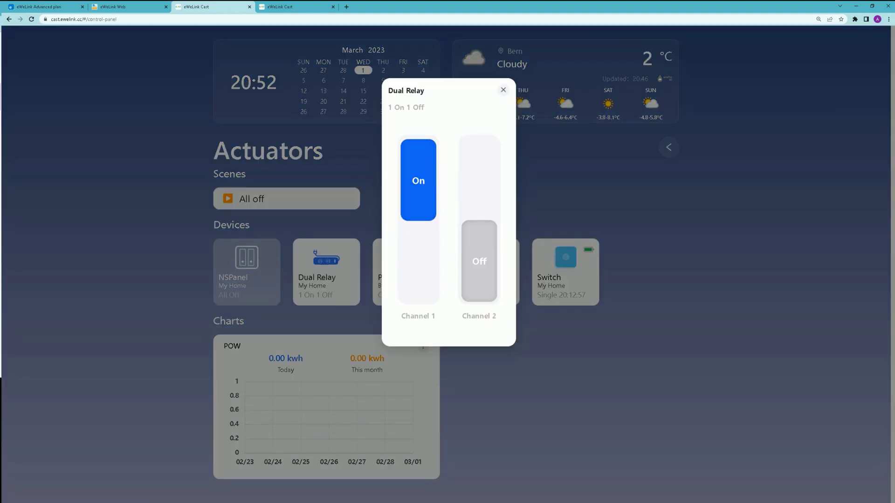
{"action": "left_click", "coordinate": [479, 261]}
{"action": "left_click", "coordinate": [480, 261]}
{"action": "left_click", "coordinate": [418, 261]}
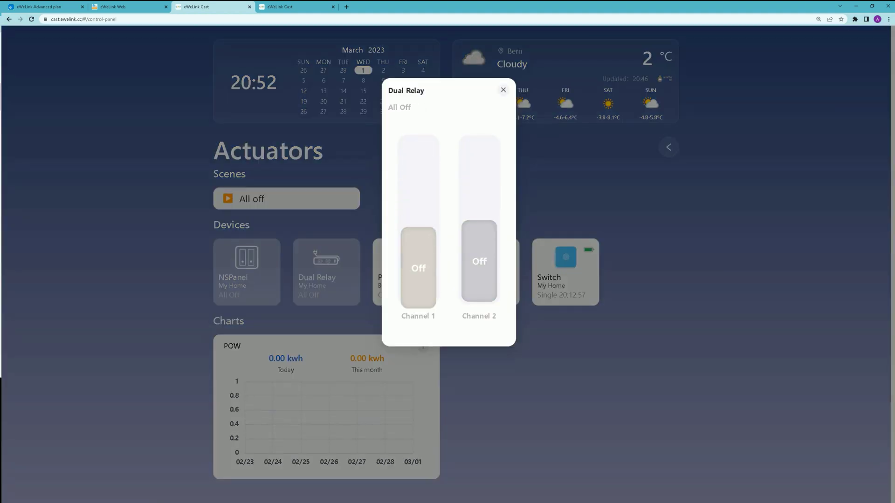
{"action": "left_click", "coordinate": [503, 89]}
Step: Switch on NSPanel channels 1 and 2
{"action": "left_click", "coordinate": [247, 271]}
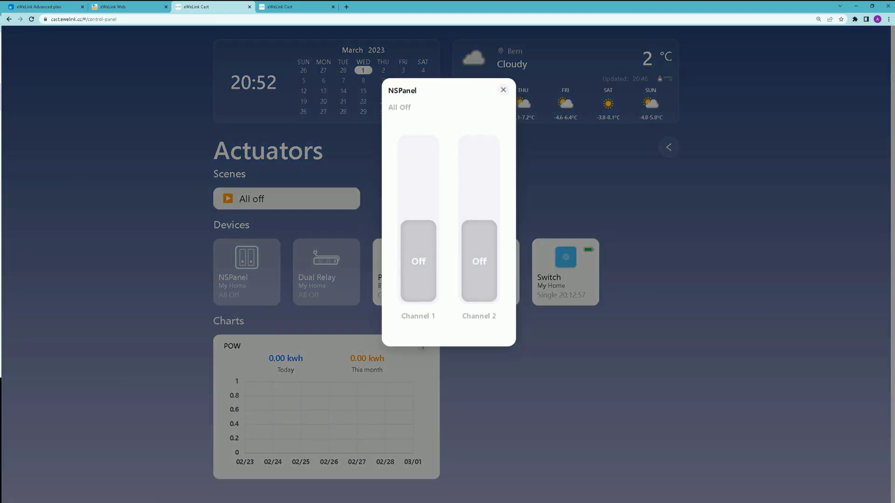
{"action": "left_click", "coordinate": [418, 262]}
{"action": "left_click", "coordinate": [479, 261]}
{"action": "left_click", "coordinate": [503, 90]}
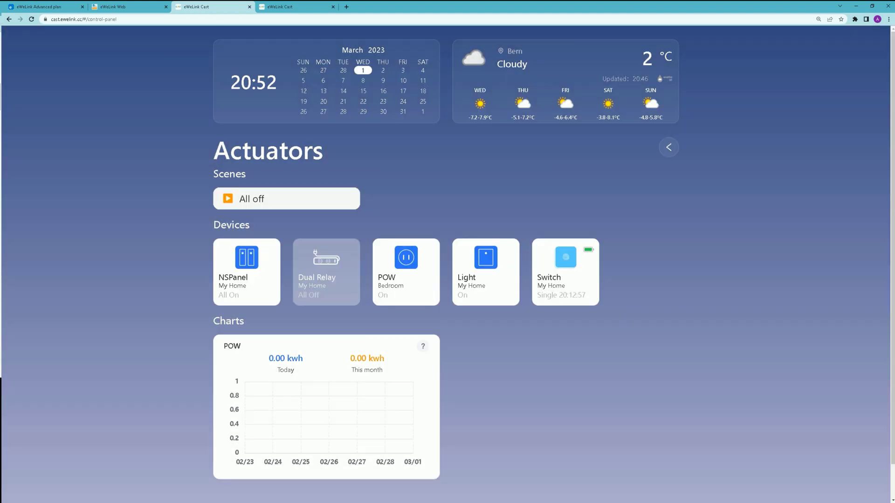
Step: Switch both Dual Relay channels on, then run the All off scene
{"action": "left_click", "coordinate": [326, 271]}
{"action": "left_click", "coordinate": [418, 261]}
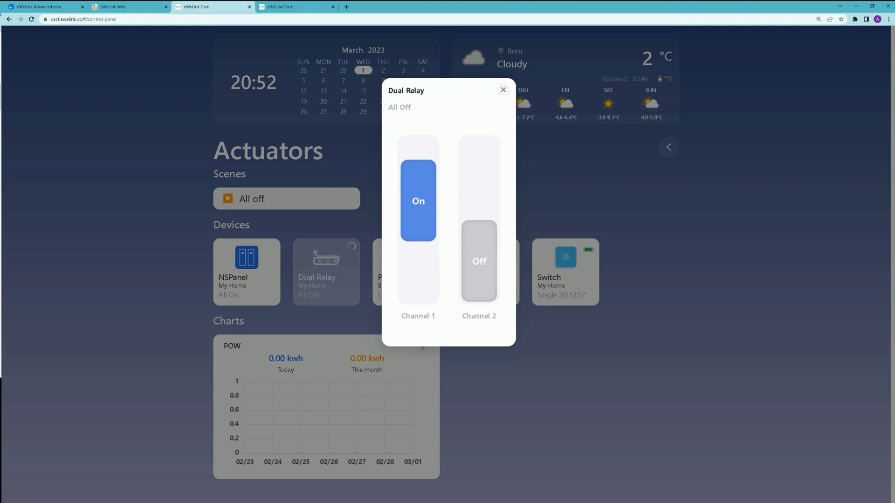
{"action": "left_click", "coordinate": [479, 261]}
{"action": "left_click", "coordinate": [503, 90]}
{"action": "left_click", "coordinate": [287, 199]}
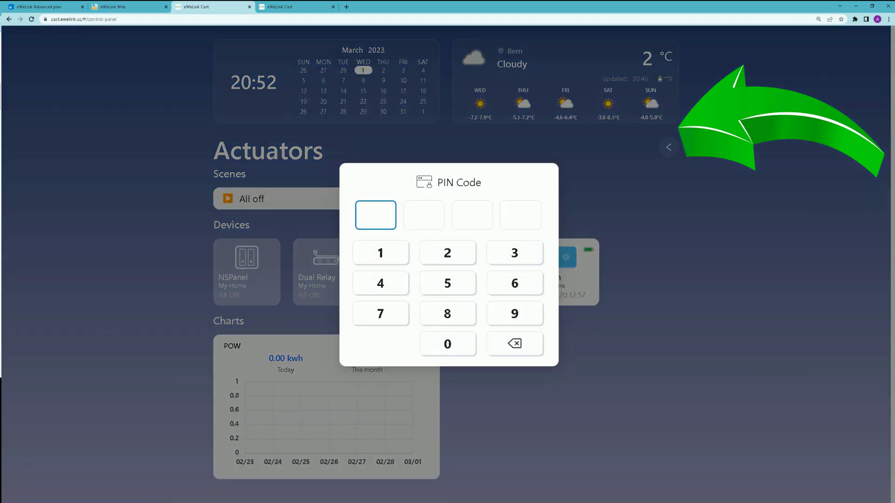
Step: Unlock Sensors with the PIN and view the Window/Door, Temperature/Humidity and Motion sensor details
{"action": "type", "text": "1234"}
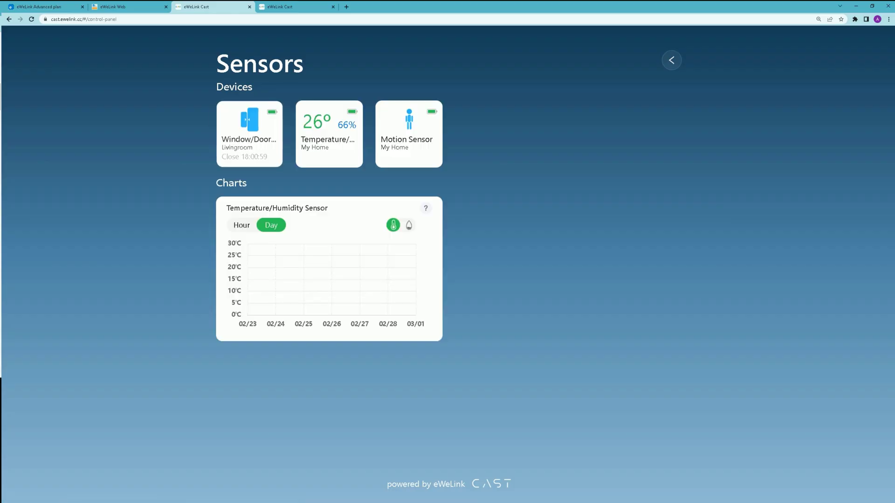
{"action": "left_click", "coordinate": [249, 134]}
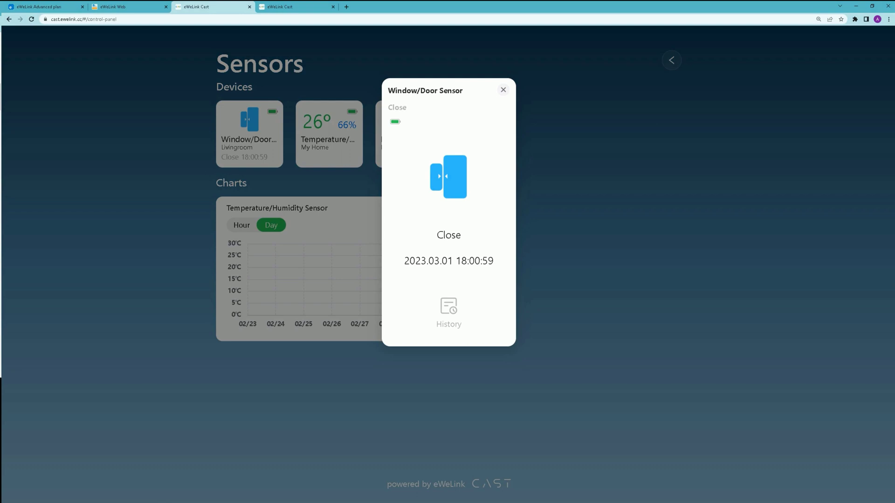
{"action": "left_click", "coordinate": [503, 90]}
{"action": "left_click", "coordinate": [329, 134]}
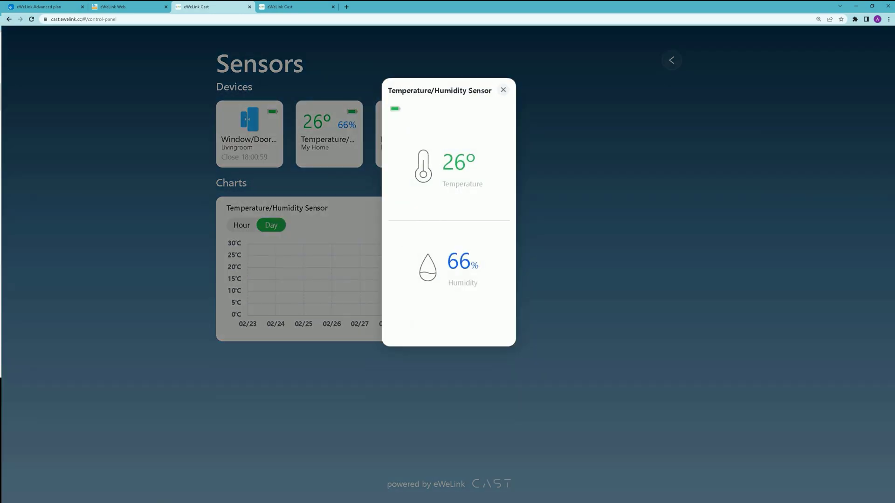
{"action": "key", "text": "Escape"}
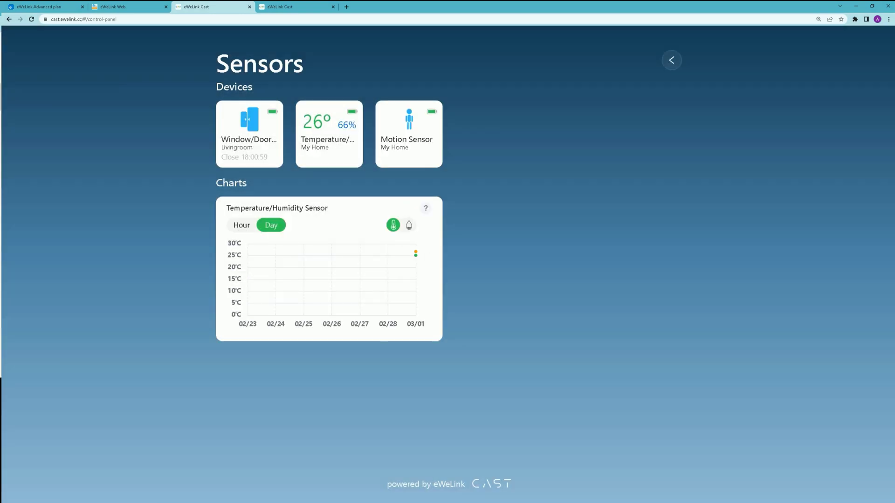
{"action": "left_click", "coordinate": [409, 133]}
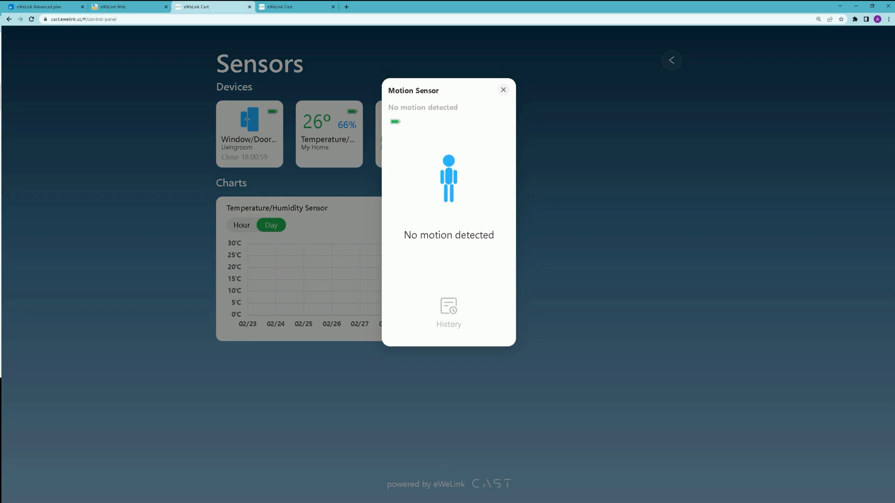
{"action": "key", "text": "Escape"}
Step: Switch the temperature chart between Hour and Day, then return to the dashboard list
{"action": "left_click", "coordinate": [241, 225]}
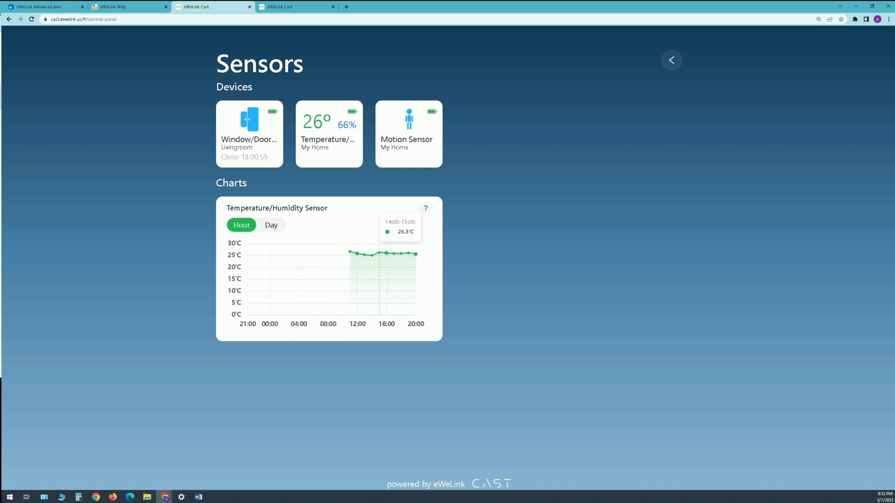
{"action": "left_click", "coordinate": [270, 226]}
{"action": "left_click", "coordinate": [241, 225]}
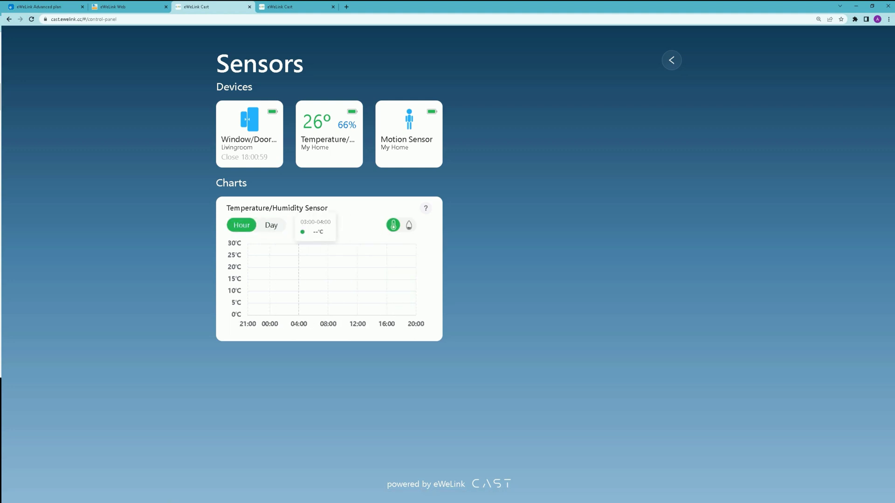
{"action": "key", "text": "alt+Left"}
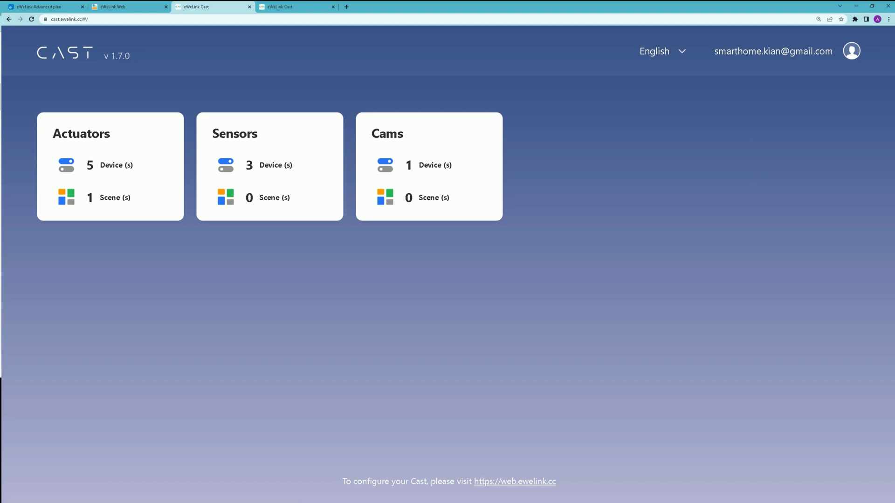
Step: Open Cams, start the Camera's live feed and unmute its sound
{"action": "left_click", "coordinate": [428, 166]}
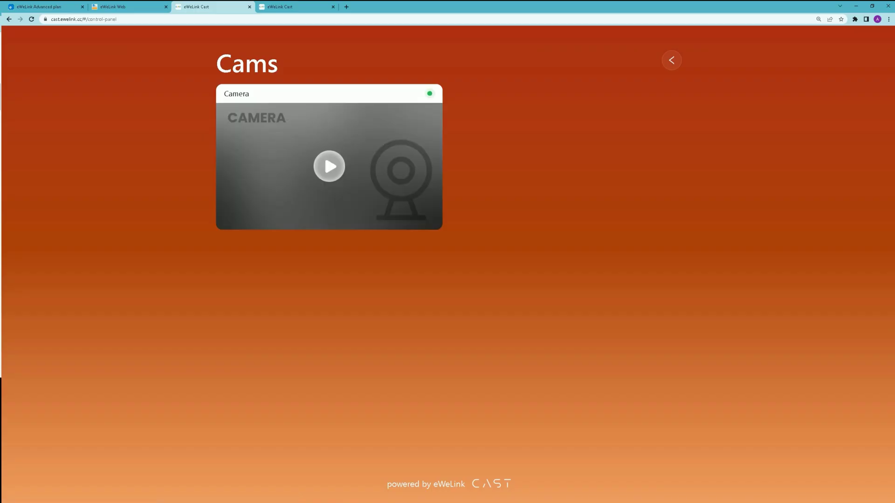
{"action": "left_click", "coordinate": [329, 166]}
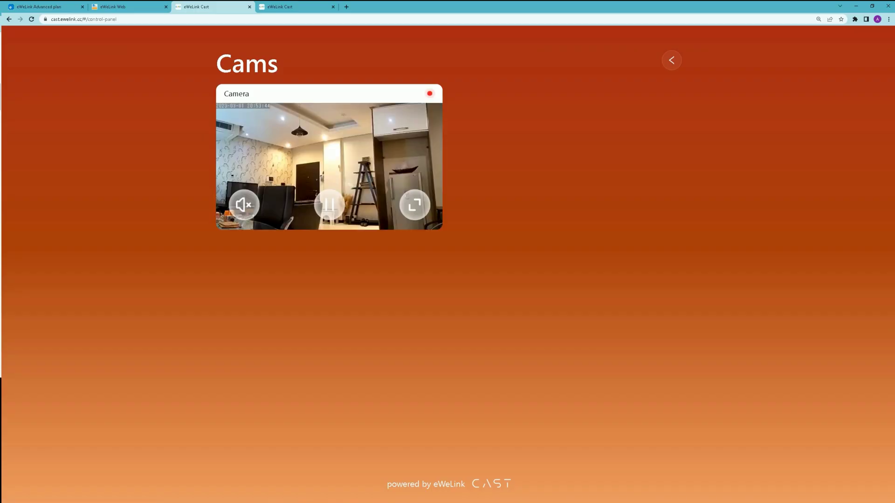
{"action": "left_click", "coordinate": [244, 204]}
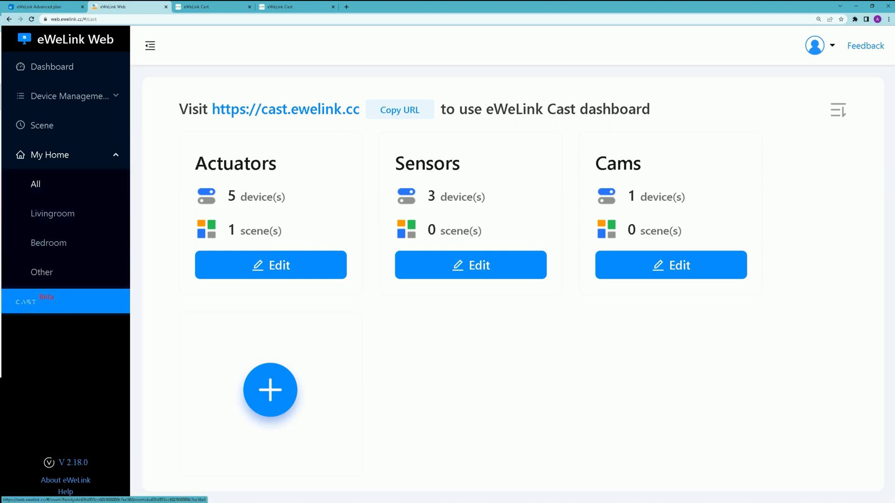
Step: Show every device in My Home under All and scroll down the grid
{"action": "left_click", "coordinate": [35, 185]}
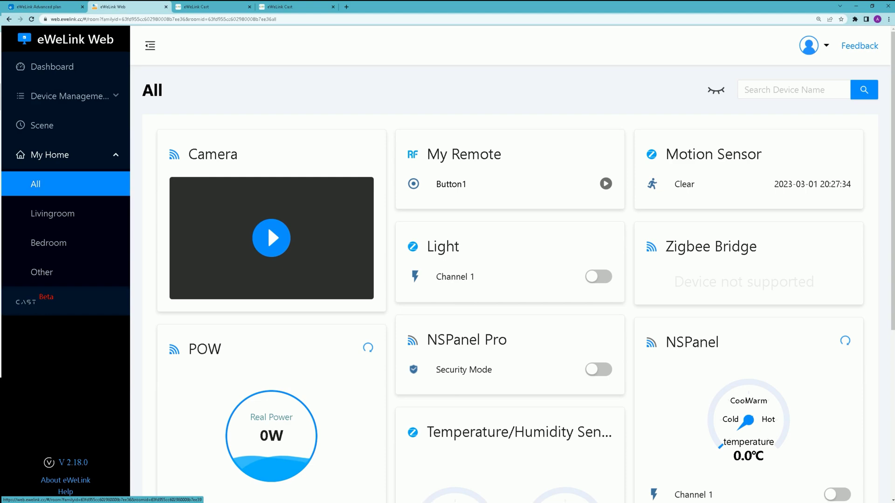
{"action": "scroll", "coordinate": [513, 280], "scroll_direction": "down", "scroll_amount": 1}
{"action": "scroll", "coordinate": [513, 279], "scroll_direction": "down", "scroll_amount": 3}
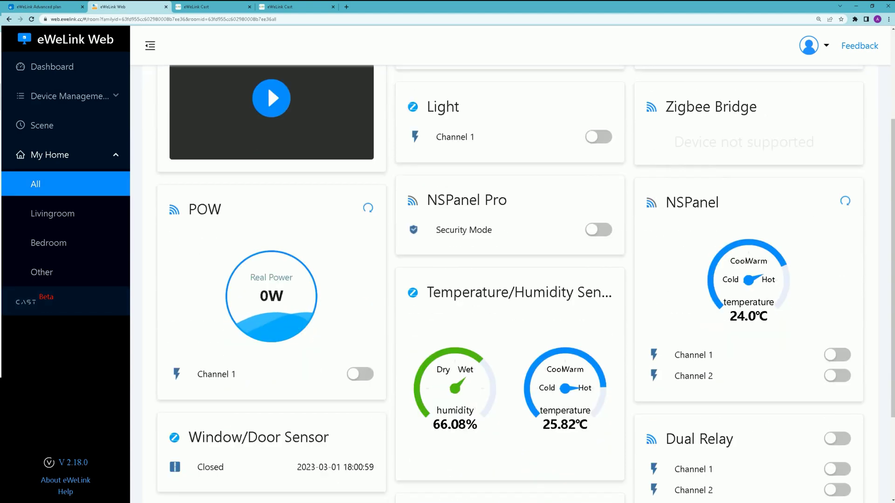
Step: Review POW's settings, keeping the name POW and the Bedroom location
{"action": "left_click", "coordinate": [267, 85]}
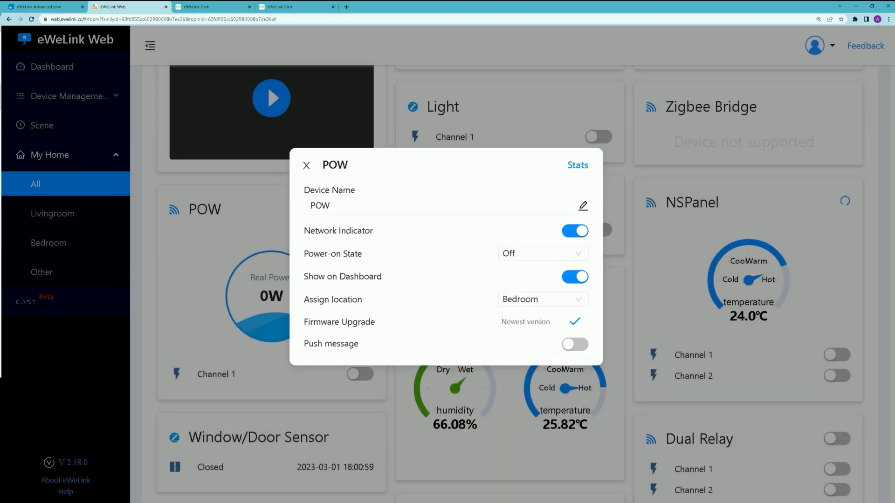
{"action": "left_click", "coordinate": [268, 86]}
{"action": "left_click", "coordinate": [267, 86]}
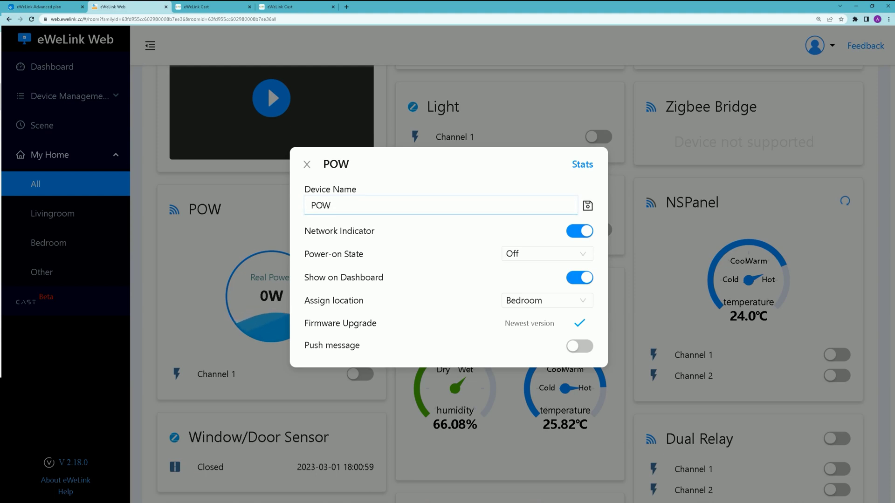
{"action": "key", "text": "Return"}
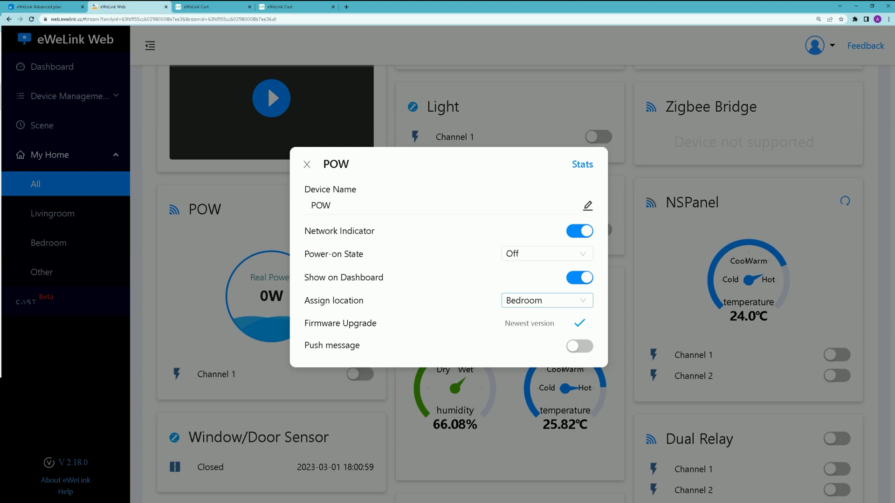
{"action": "left_click", "coordinate": [547, 300]}
{"action": "key", "text": "Escape"}
{"action": "key", "text": "Escape"}
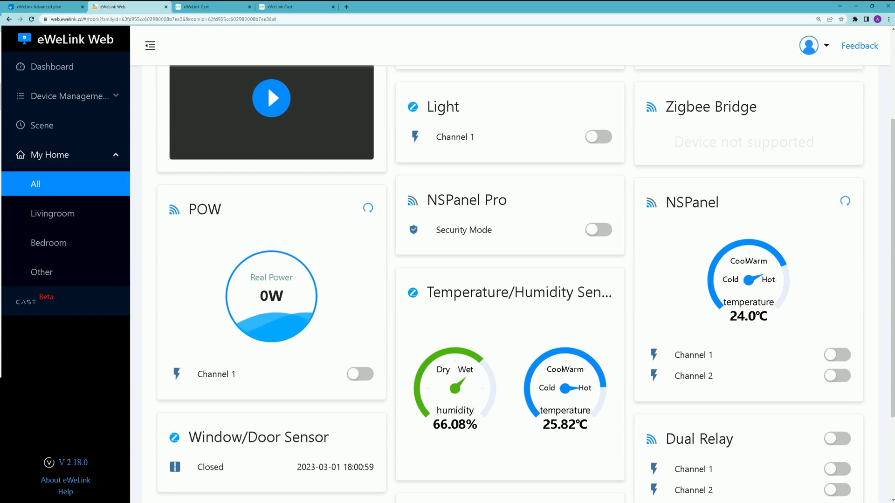
{"action": "scroll", "coordinate": [267, 85], "scroll_direction": "down", "scroll_amount": 3}
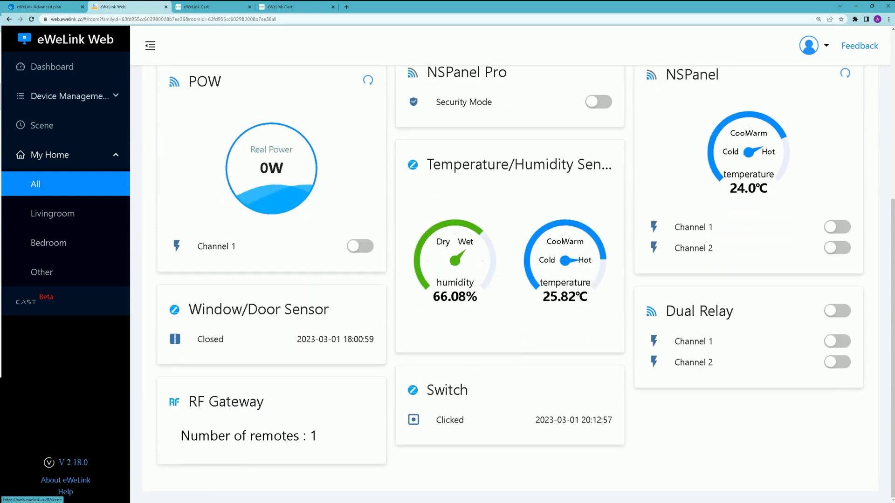
Step: Upgrade the RF Gateway firmware from 3.5.0 to 3.5.2 via Check for Upgrades and confirm
{"action": "left_click", "coordinate": [70, 96]}
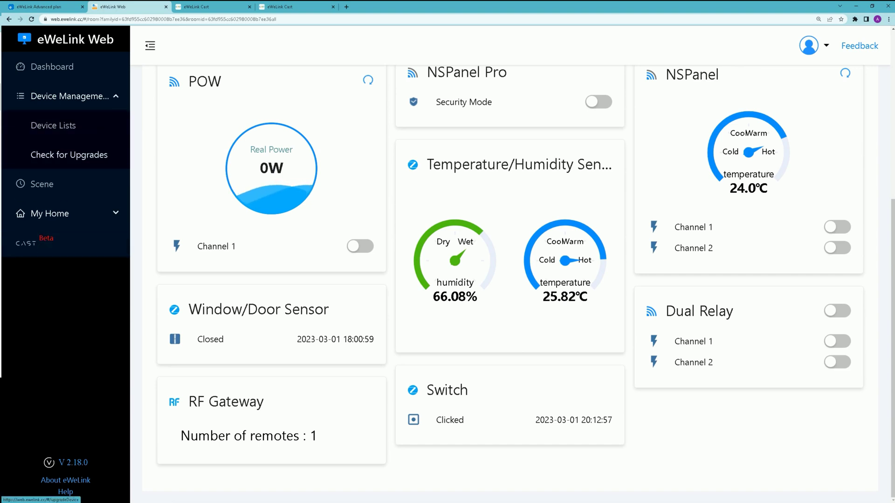
{"action": "left_click", "coordinate": [69, 155]}
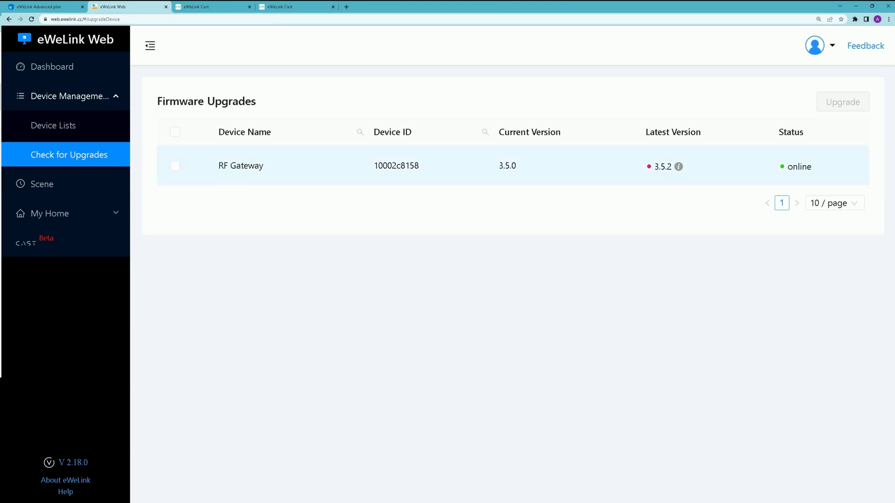
{"action": "left_click", "coordinate": [175, 166]}
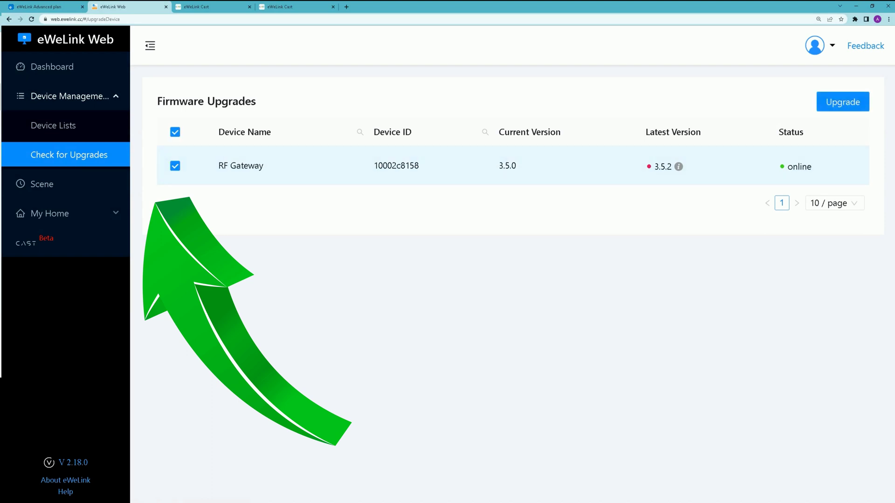
{"action": "left_click", "coordinate": [843, 102]}
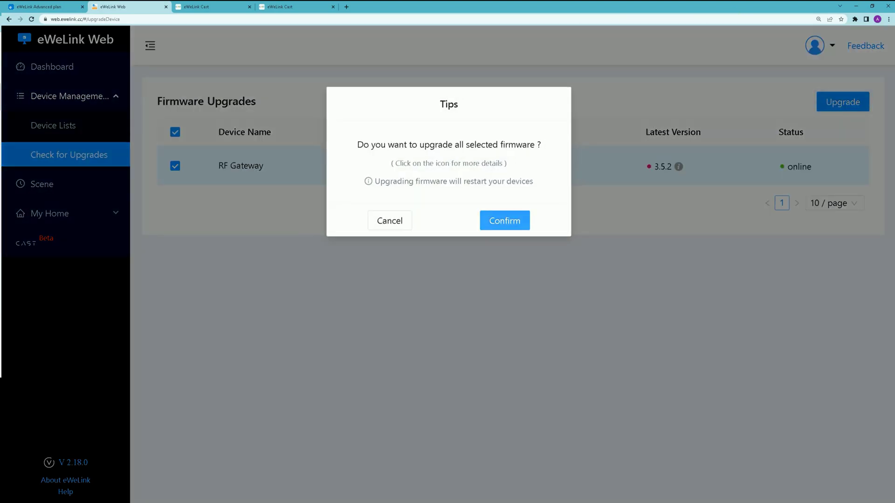
{"action": "left_click", "coordinate": [504, 220]}
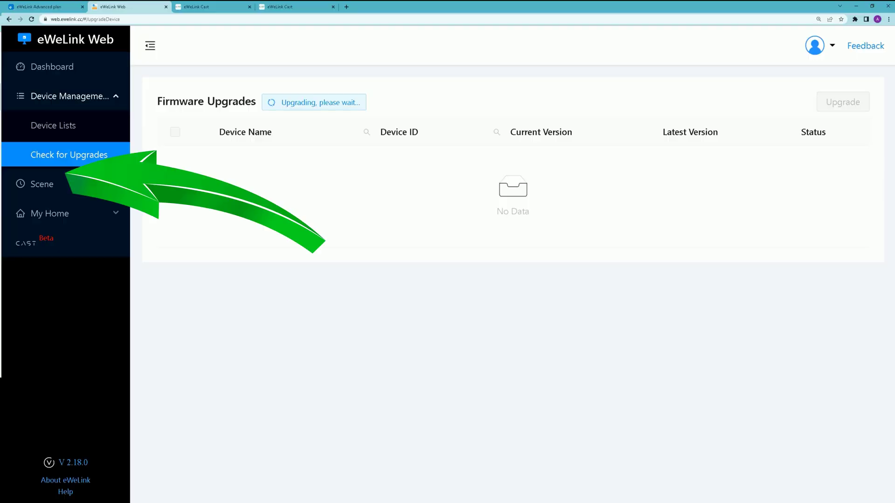
Step: Start a new scene from the scenes list with a tap-to-run If trigger
{"action": "left_click", "coordinate": [42, 184]}
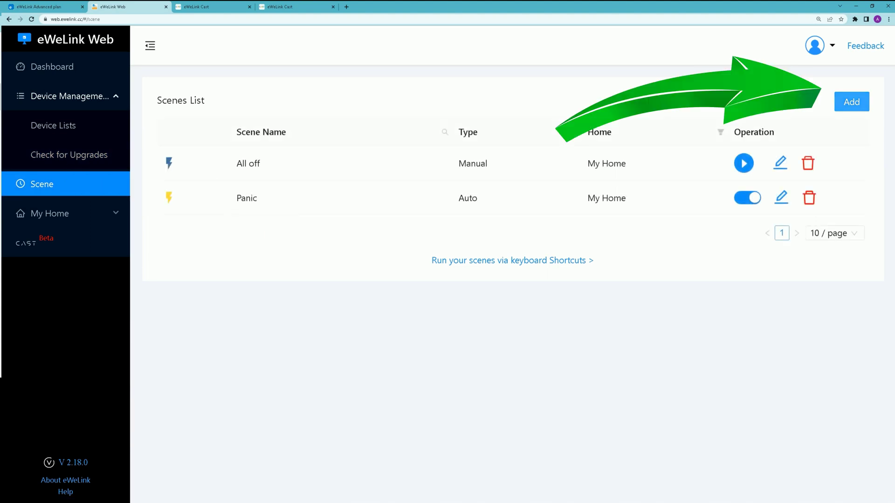
{"action": "left_click", "coordinate": [852, 101]}
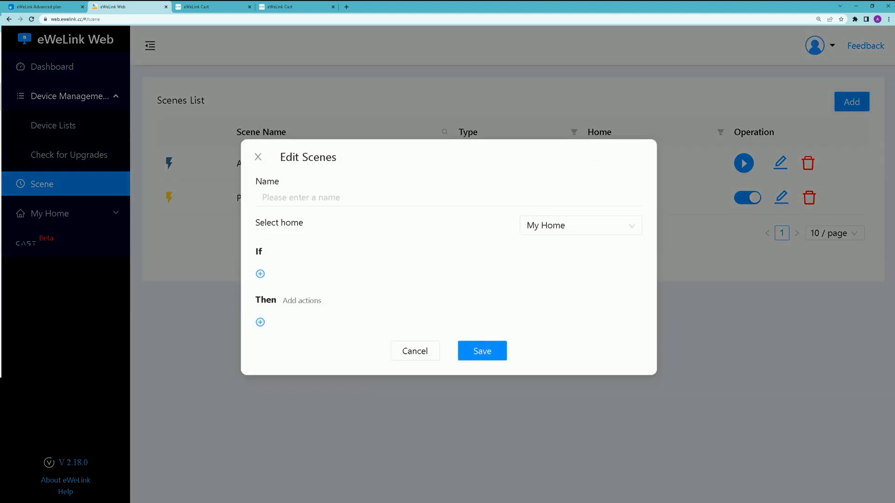
{"action": "left_click", "coordinate": [327, 197]}
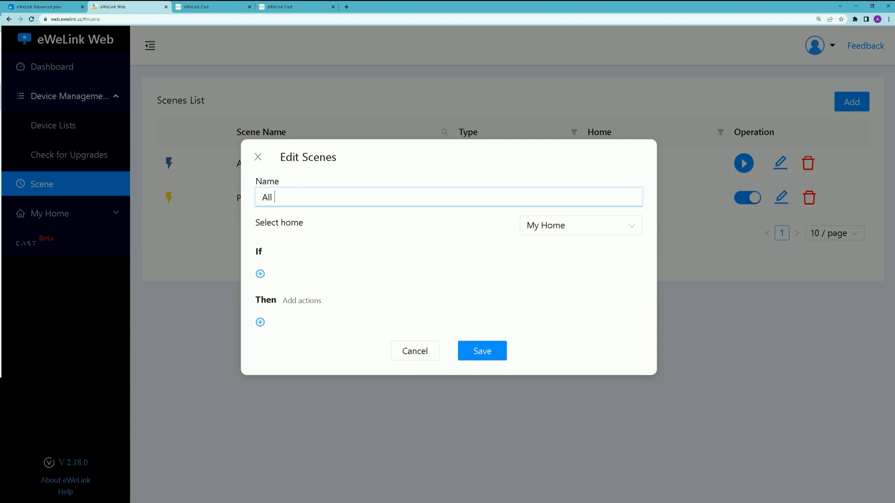
{"action": "left_click", "coordinate": [260, 273]}
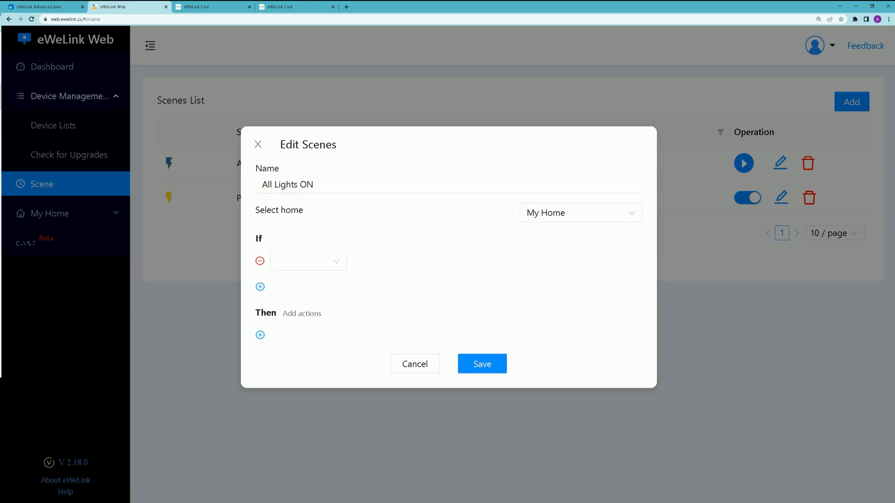
{"action": "key", "text": "Down"}
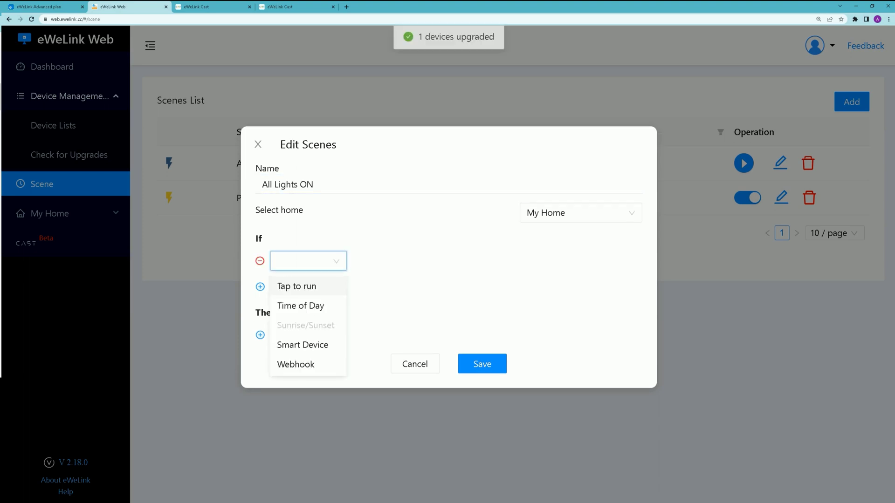
{"action": "key", "text": "Return"}
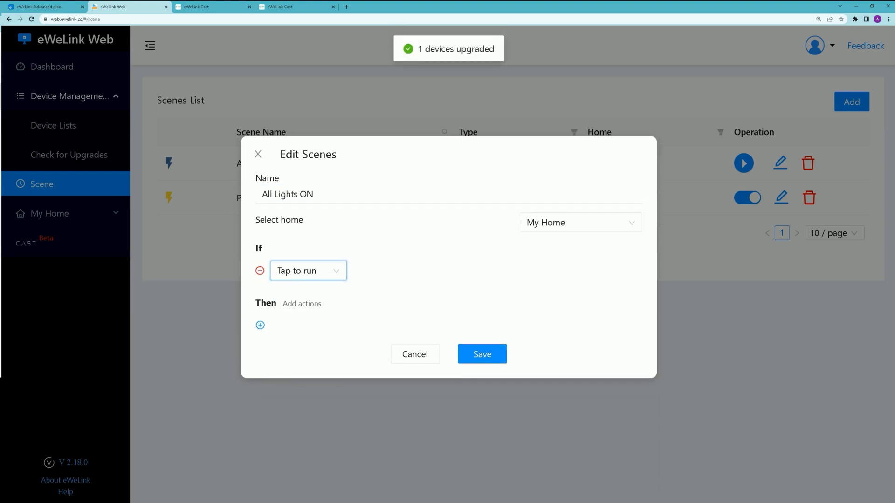
Step: Add a Smart Device action that turns POW ON
{"action": "key", "text": "Tab"}
{"action": "key", "text": "Return"}
{"action": "key", "text": "Down"}
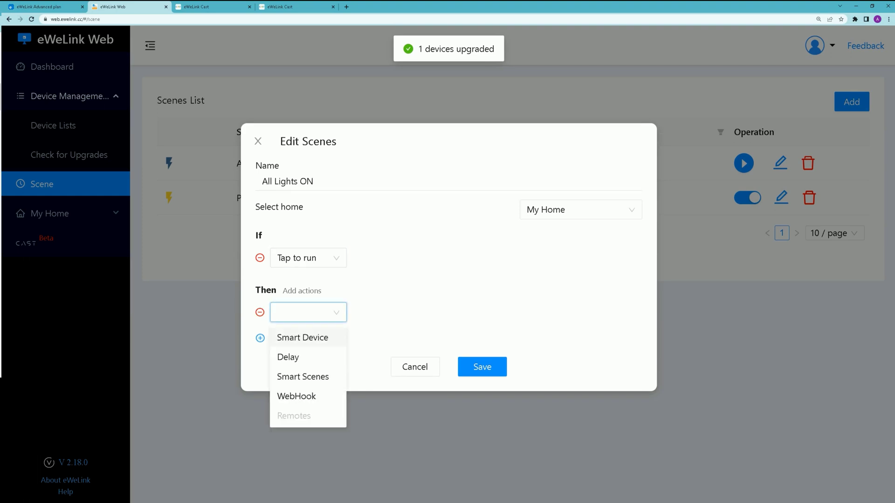
{"action": "key", "text": "Return"}
{"action": "key", "text": "Tab"}
{"action": "key", "text": "Down"}
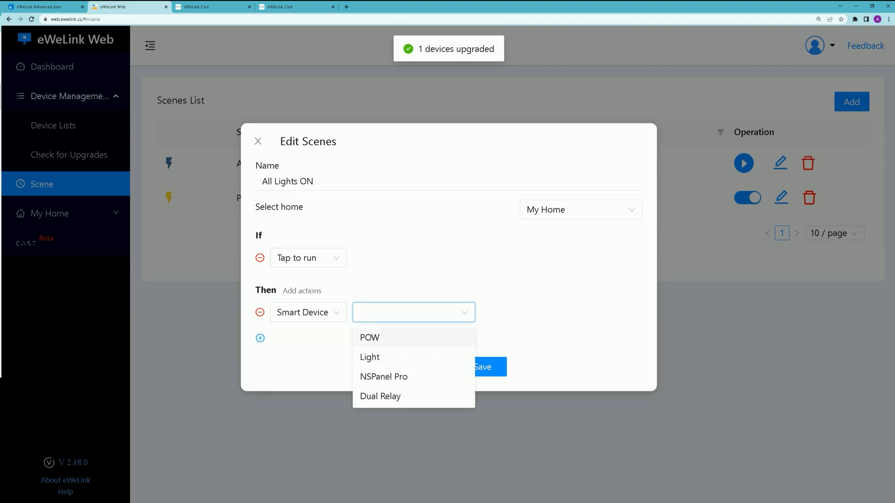
{"action": "key", "text": "Return"}
{"action": "key", "text": "Tab"}
{"action": "key", "text": "Down"}
{"action": "key", "text": "Return"}
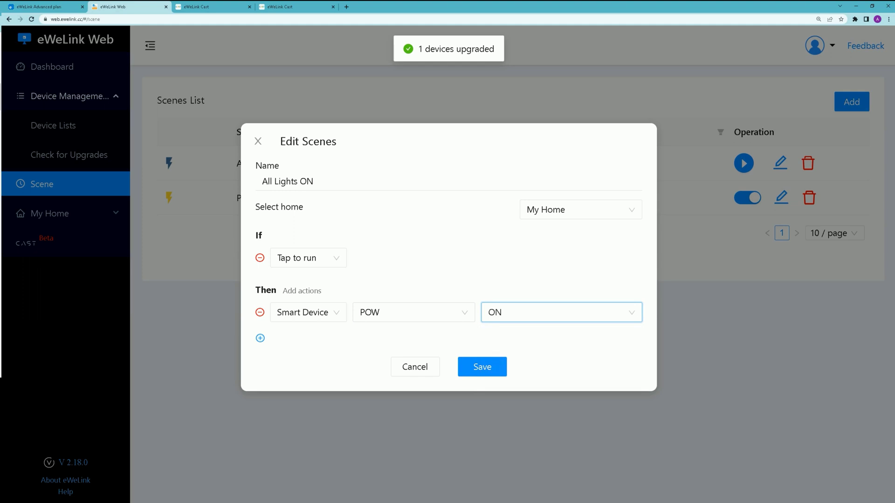
{"action": "key", "text": "Tab"}
Step: Add a second Smart Device action that turns Light ON
{"action": "key", "text": "Return"}
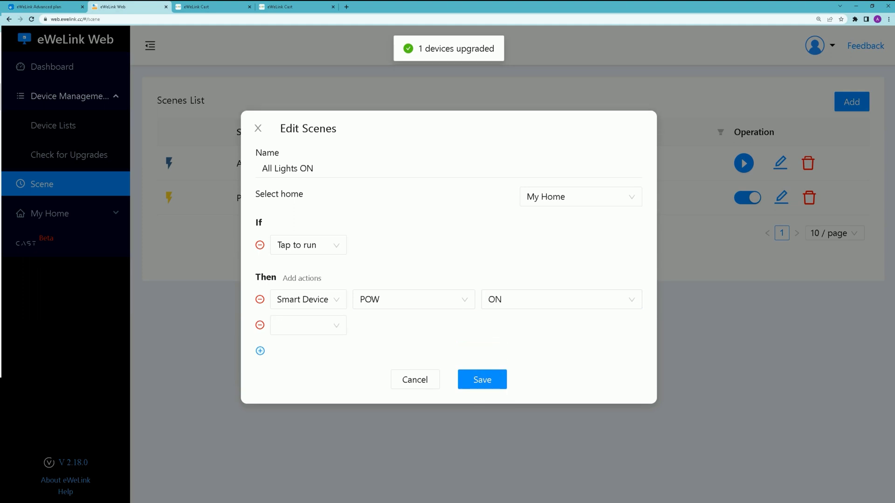
{"action": "key", "text": "Tab"}
{"action": "key", "text": "Down"}
{"action": "key", "text": "Return"}
{"action": "key", "text": "Tab"}
{"action": "key", "text": "Down"}
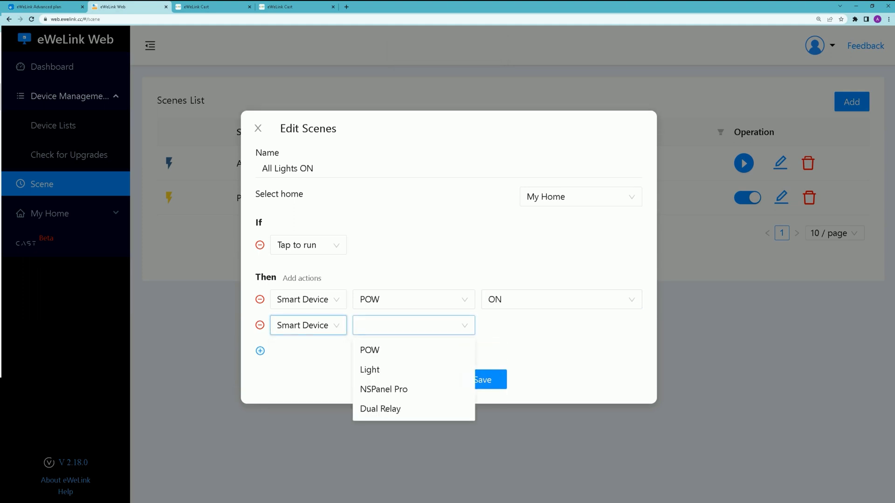
{"action": "key", "text": "Down"}
{"action": "key", "text": "Return"}
{"action": "key", "text": "Tab"}
{"action": "key", "text": "Down"}
{"action": "key", "text": "Return"}
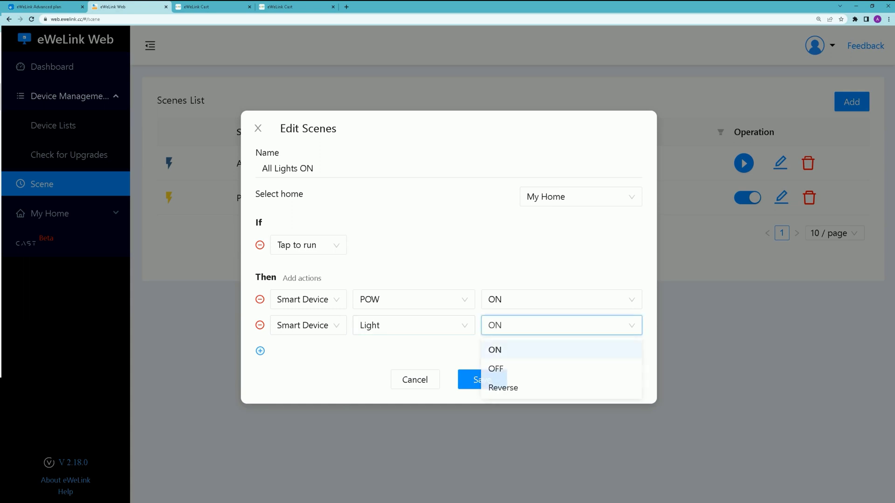
{"action": "key", "text": "Tab"}
Step: Add a third Smart Device action with Dual Relay as its device
{"action": "key", "text": "Return"}
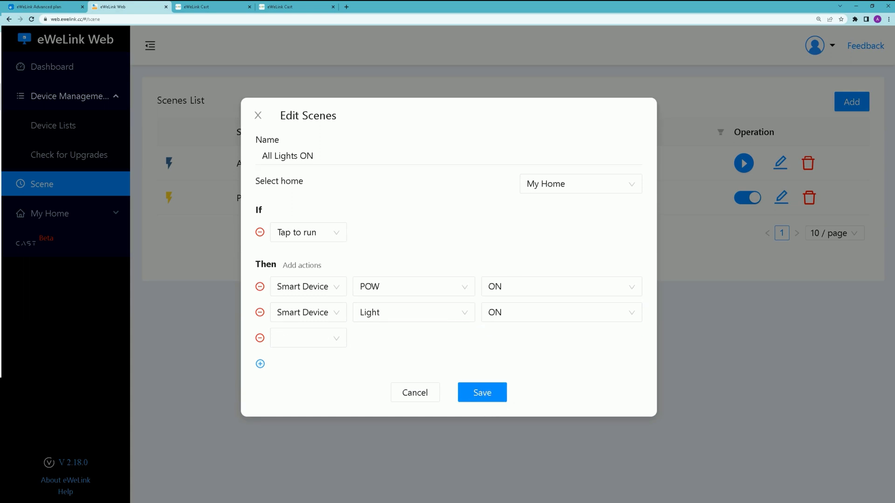
{"action": "key", "text": "Tab"}
{"action": "key", "text": "Down"}
{"action": "key", "text": "Down"}
{"action": "key", "text": "Return"}
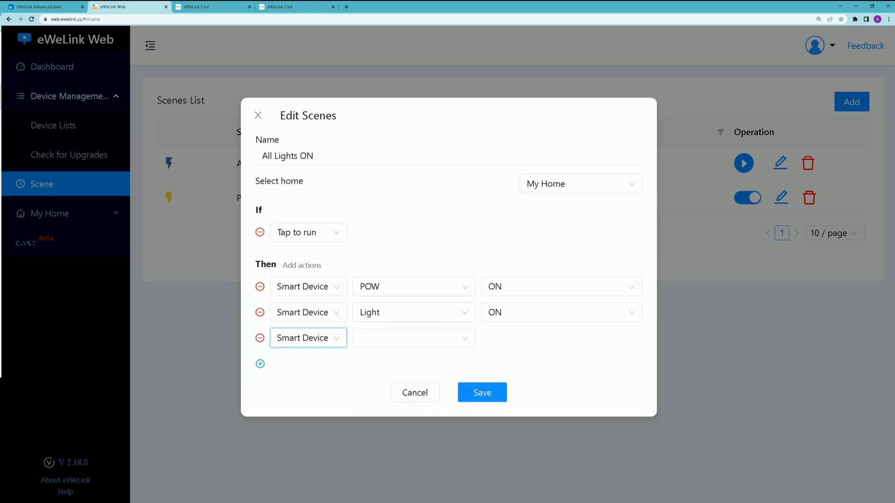
{"action": "key", "text": "Tab"}
{"action": "key", "text": "Down"}
{"action": "key", "text": "Return"}
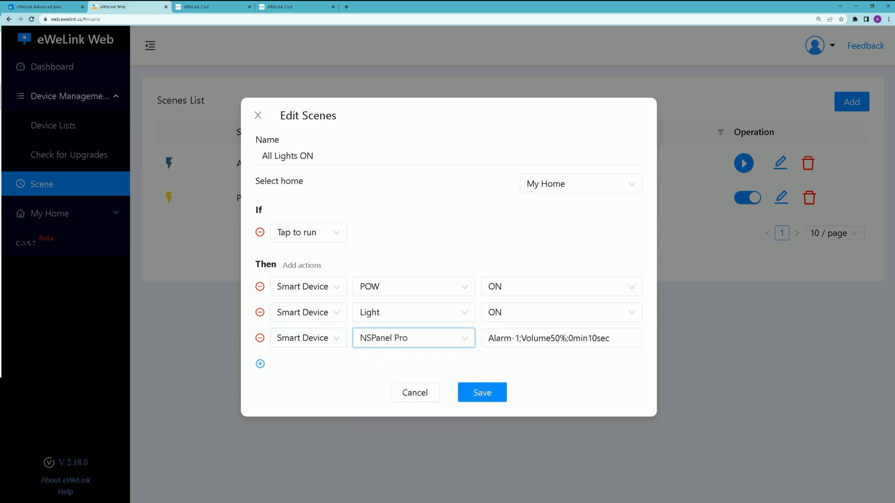
{"action": "key", "text": "Down"}
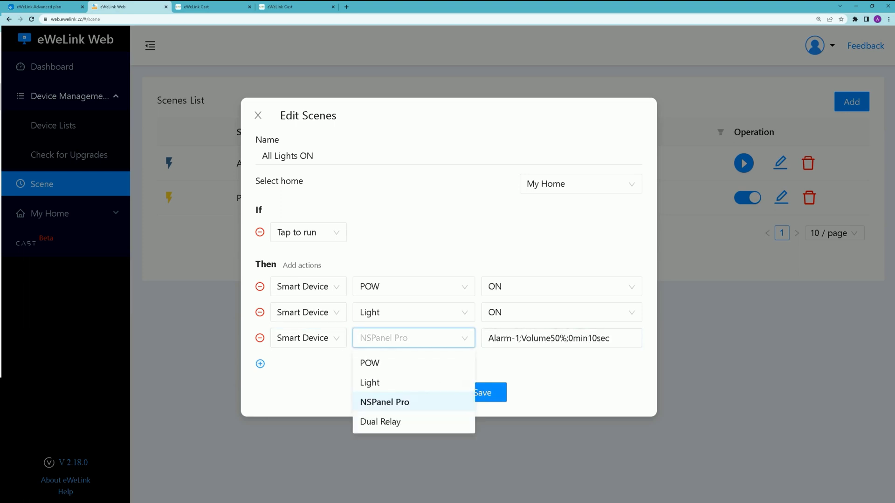
{"action": "key", "text": "Down"}
{"action": "key", "text": "Return"}
{"action": "key", "text": "Tab"}
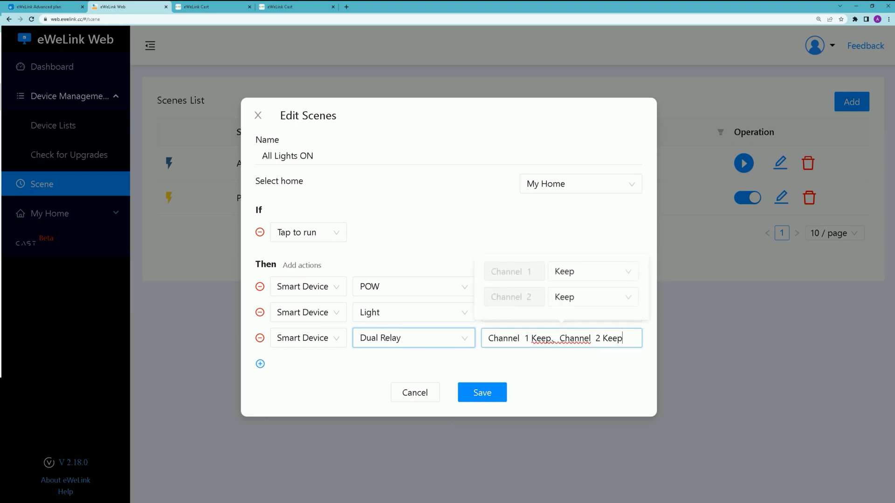
Step: Set Dual Relay channels 1 and 2 to ON and save the All Lights ON scene
{"action": "key", "text": "Down"}
{"action": "key", "text": "Return"}
{"action": "key", "text": "Tab"}
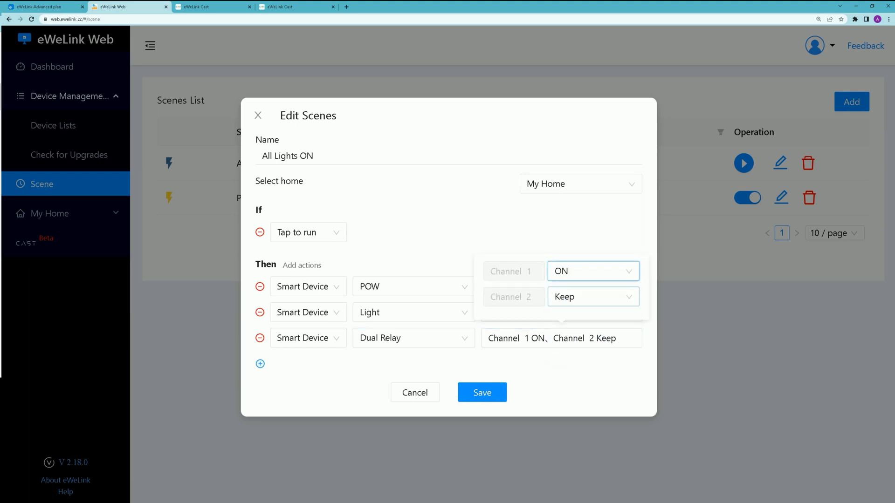
{"action": "key", "text": "Down"}
{"action": "key", "text": "Return"}
{"action": "key", "text": "Escape"}
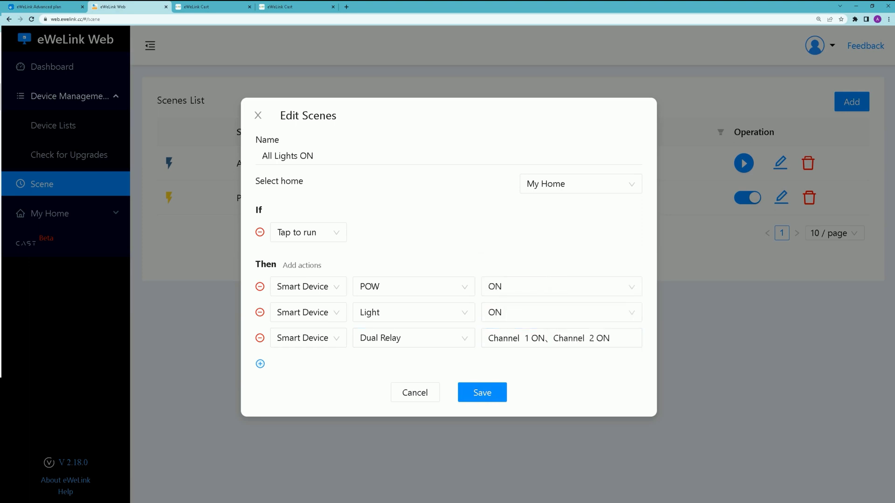
{"action": "key", "text": "Return"}
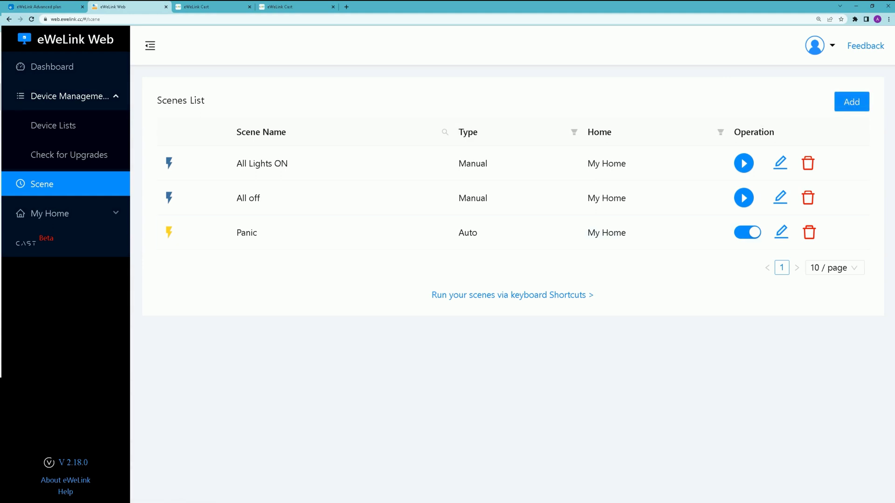
Step: Under CAST, select the All Lights ON scene in the Actuators dashboard's Select Scenes list
{"action": "left_click", "coordinate": [26, 242]}
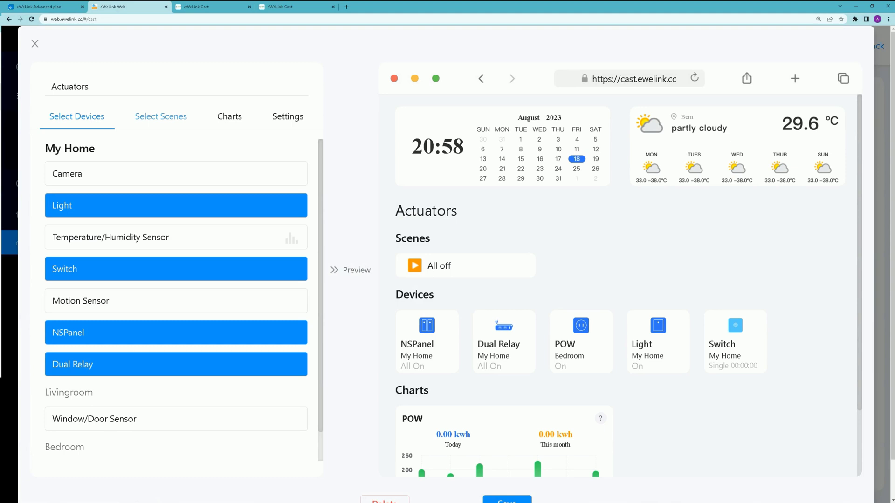
{"action": "left_click", "coordinate": [161, 116]}
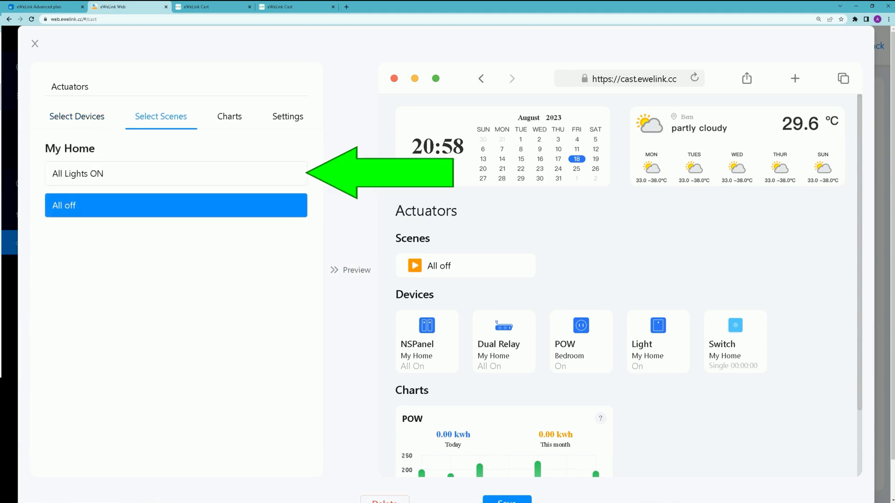
{"action": "left_click", "coordinate": [176, 173]}
{"action": "scroll", "coordinate": [620, 279], "scroll_direction": "down", "scroll_amount": 5}
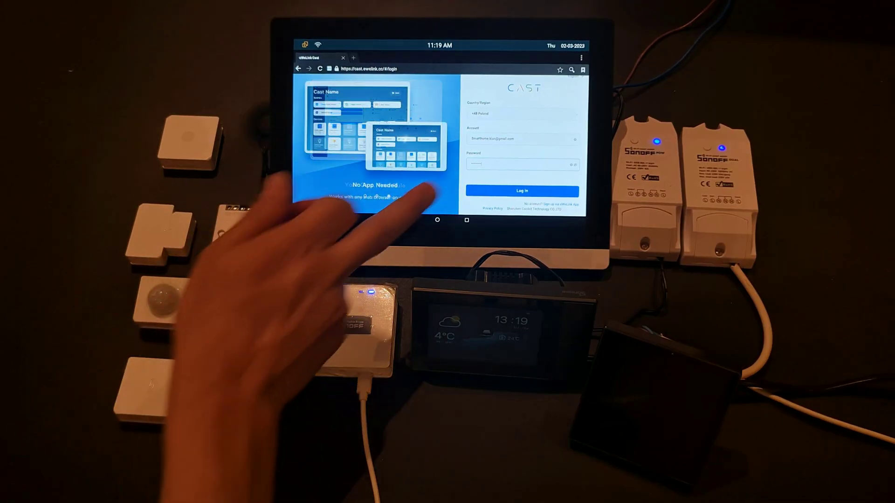
Step: Log in on the tablet, open the Actuators cast and enter its PIN on the keypad
{"action": "left_click", "coordinate": [505, 190]}
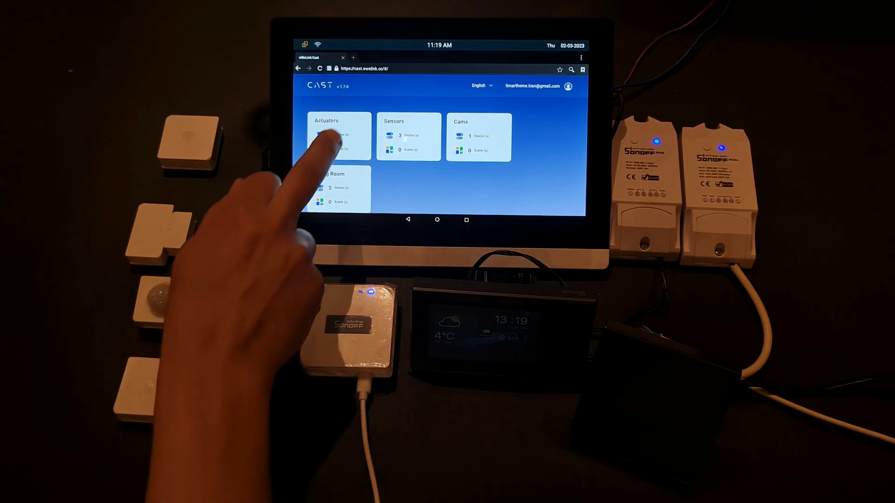
{"action": "left_click", "coordinate": [337, 127]}
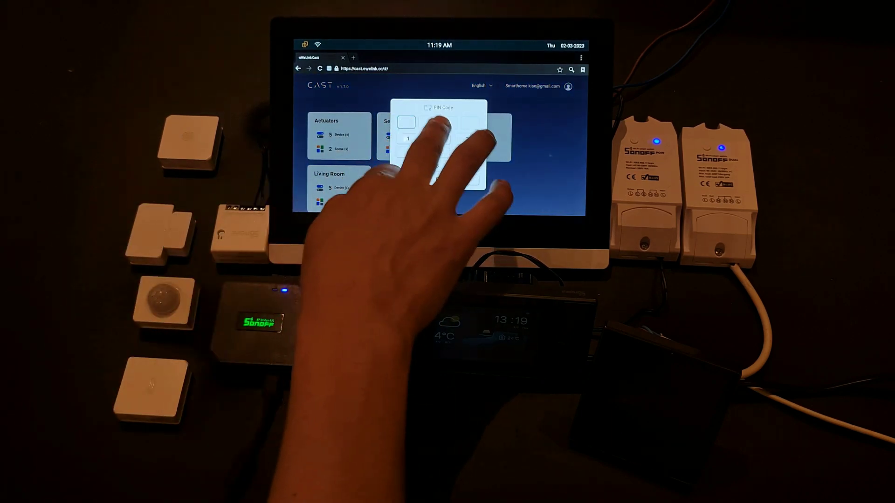
{"action": "left_click", "coordinate": [437, 139]}
{"action": "left_click", "coordinate": [430, 139]}
{"action": "left_click", "coordinate": [408, 153]}
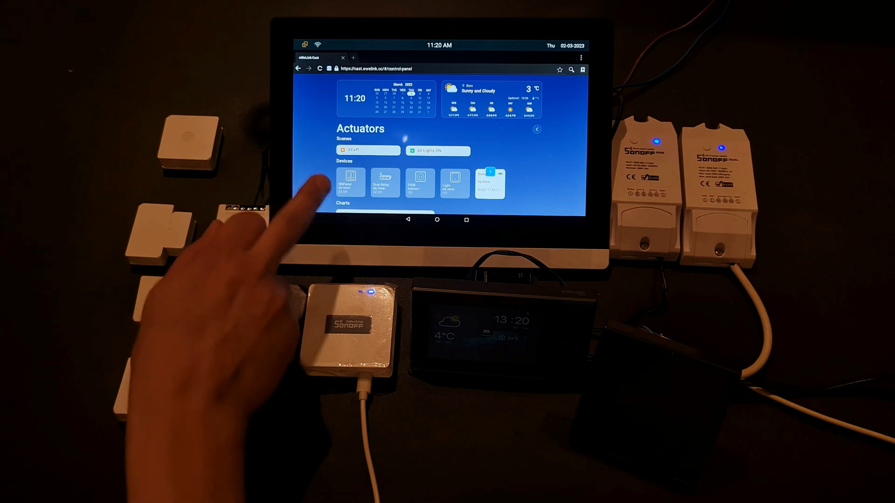
Step: Turn on both channels of the NSPanel and of the Dual Relay
{"action": "left_click", "coordinate": [345, 184]}
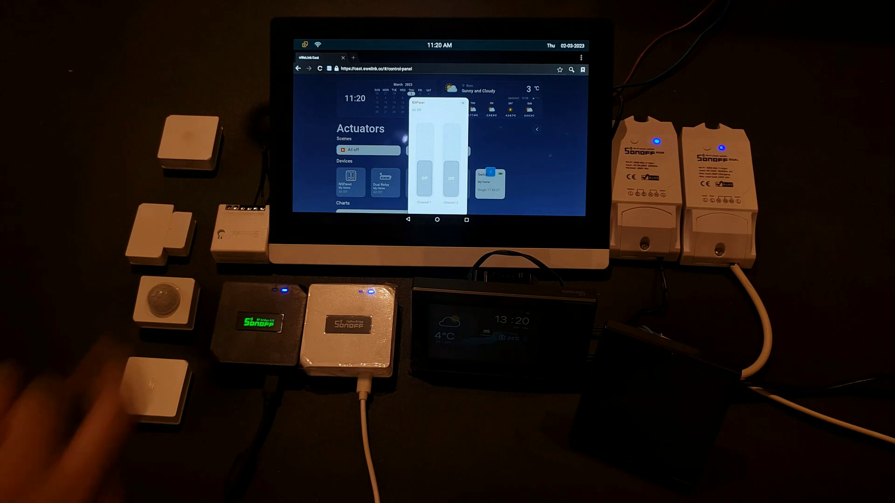
{"action": "left_click", "coordinate": [425, 138]}
{"action": "left_click", "coordinate": [453, 136]}
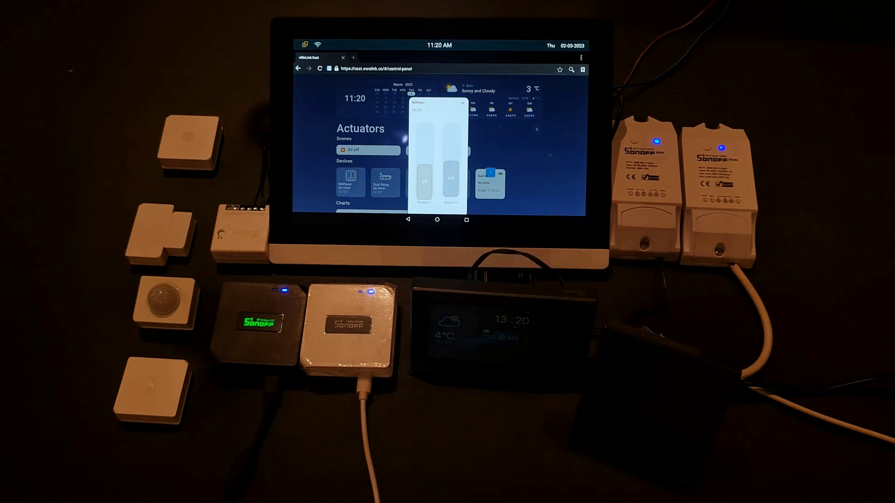
{"action": "left_click", "coordinate": [463, 102]}
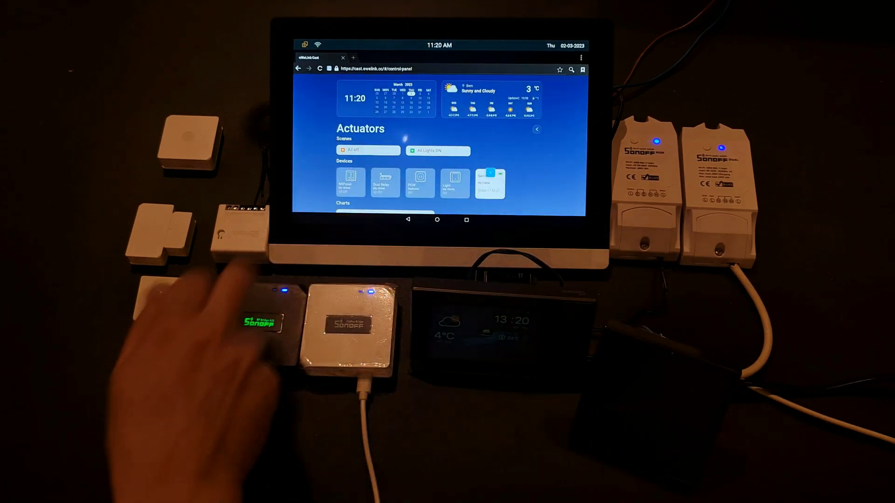
{"action": "left_click", "coordinate": [385, 181]}
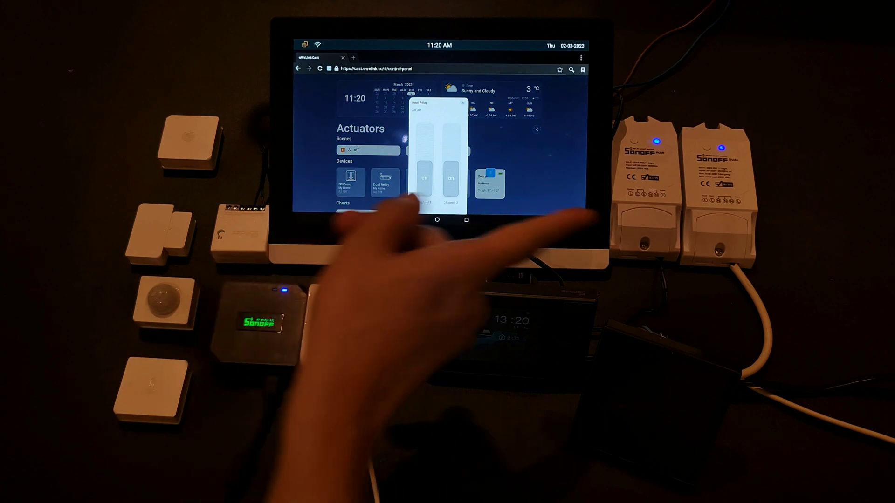
{"action": "left_click", "coordinate": [424, 140]}
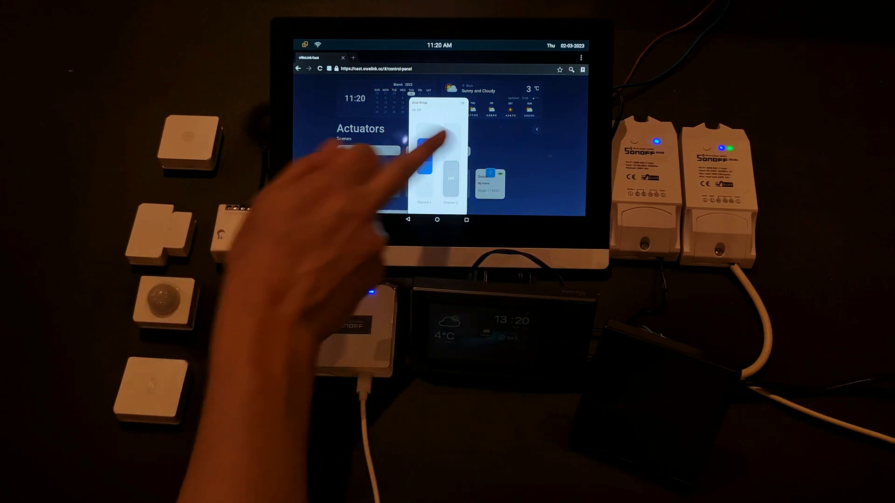
{"action": "left_click", "coordinate": [452, 139]}
{"action": "left_click", "coordinate": [464, 98]}
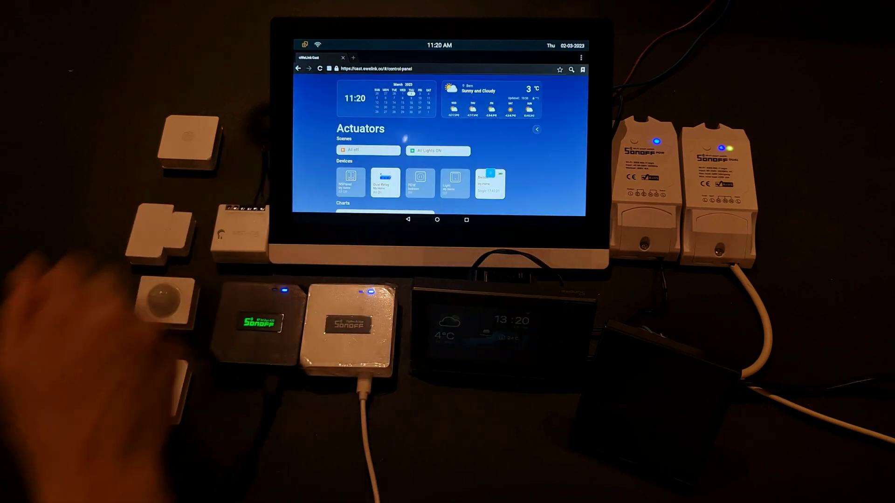
Step: Switch on POW and Light, then run All Lights ON, All off and All Lights ON
{"action": "left_click", "coordinate": [418, 185]}
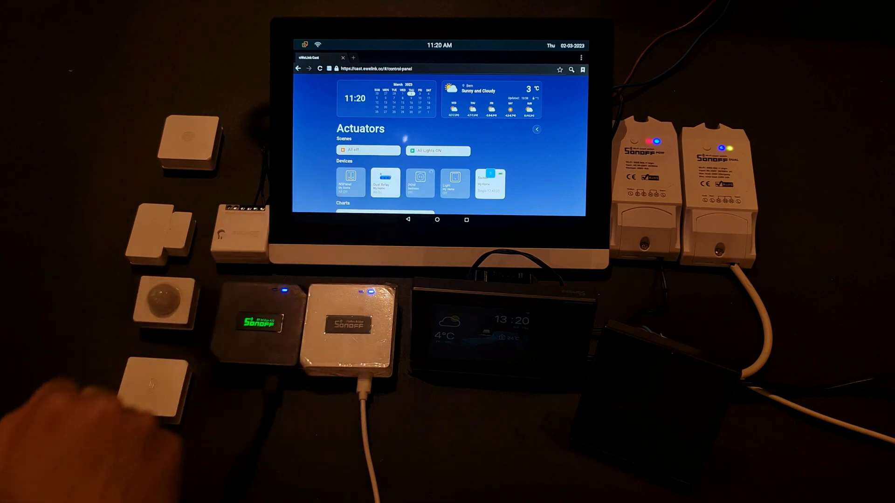
{"action": "left_click", "coordinate": [445, 171]}
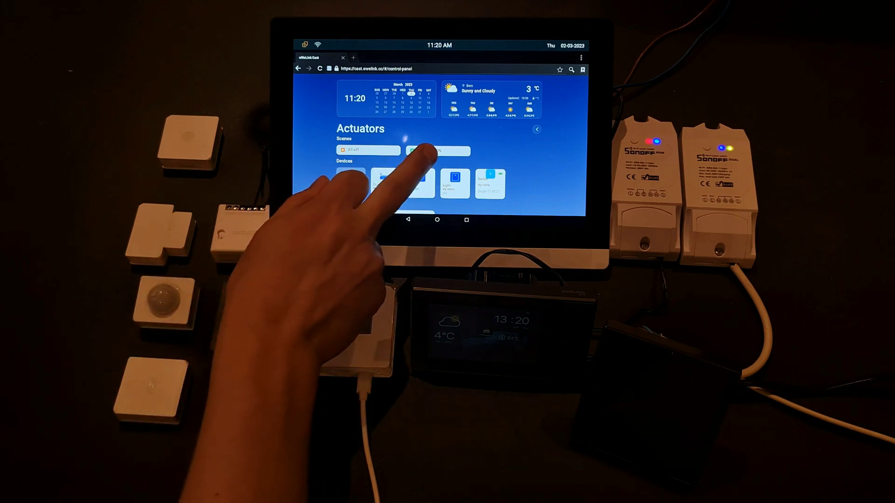
{"action": "left_click", "coordinate": [428, 148]}
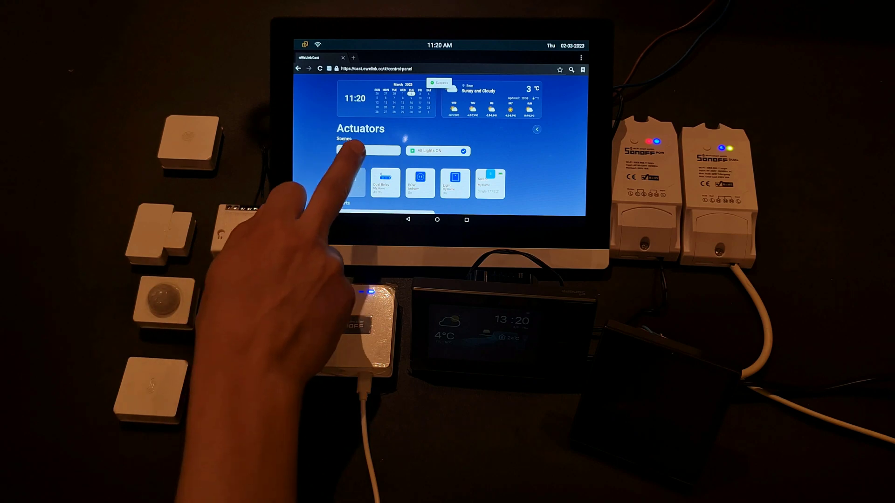
{"action": "left_click", "coordinate": [364, 150]}
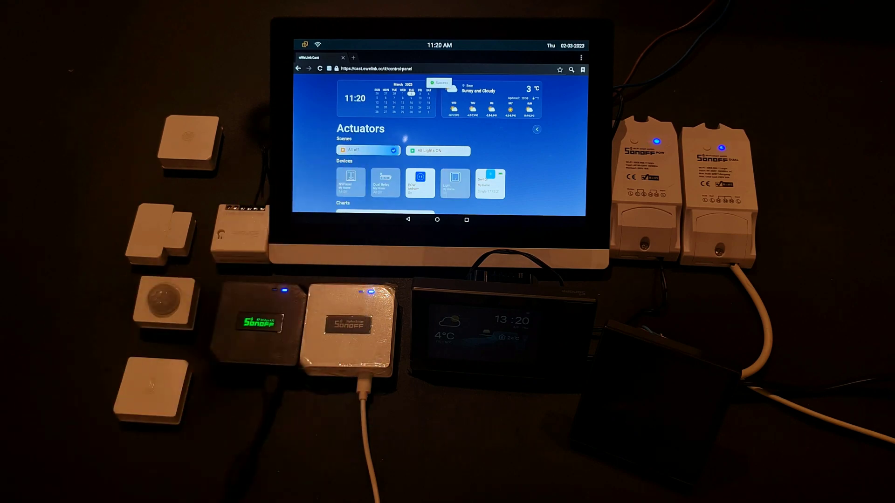
{"action": "left_click", "coordinate": [414, 150]}
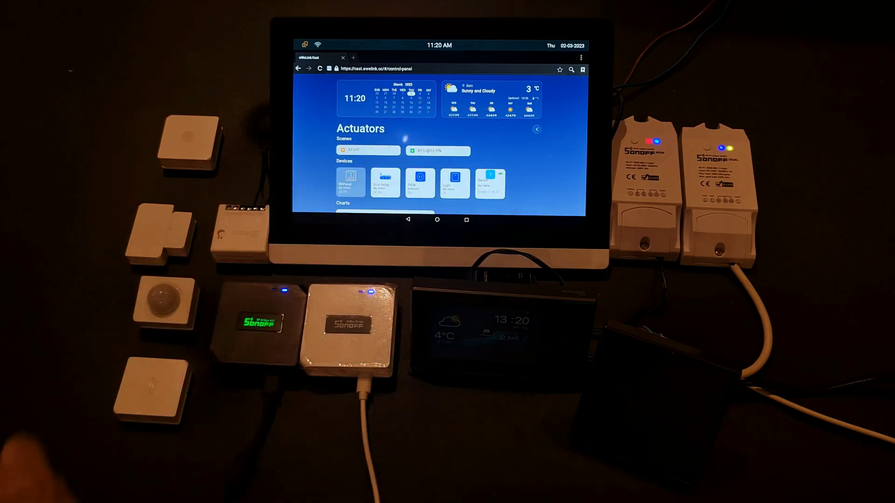
Step: Leave the Actuators dashboard, entering the panel PIN to unlock it
{"action": "left_click", "coordinate": [529, 115]}
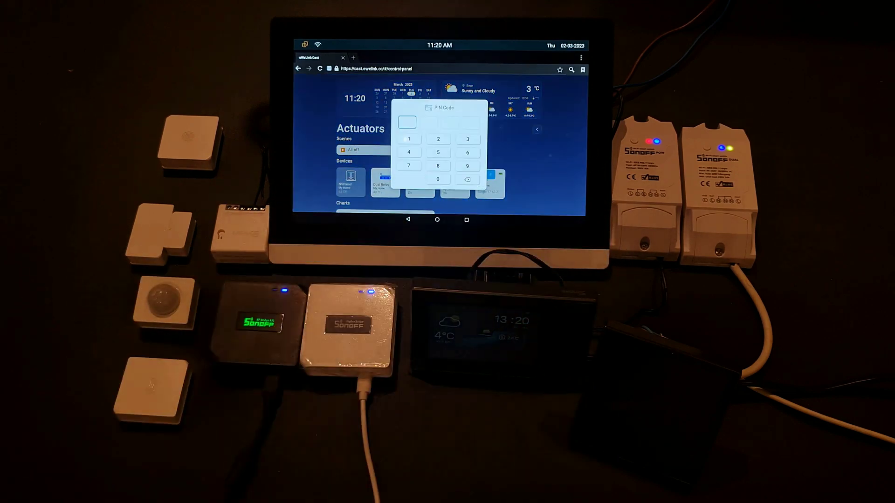
{"action": "left_click", "coordinate": [438, 138]}
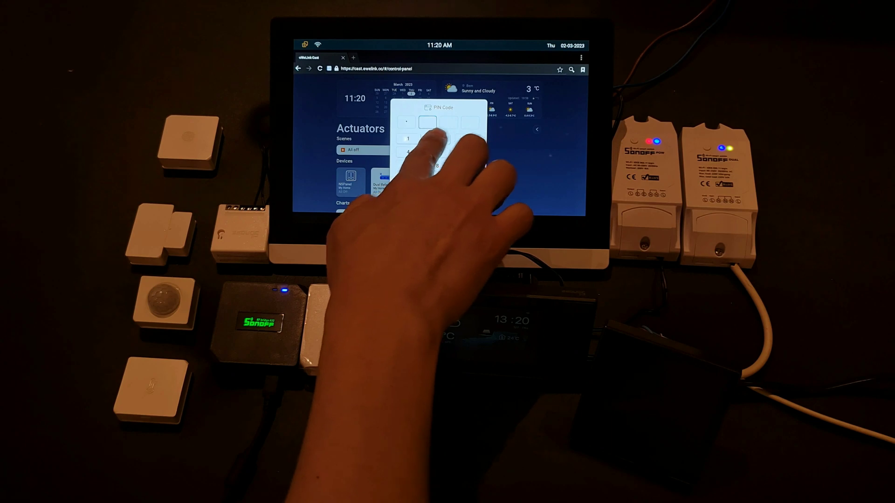
{"action": "left_click", "coordinate": [467, 139]}
{"action": "left_click", "coordinate": [407, 165]}
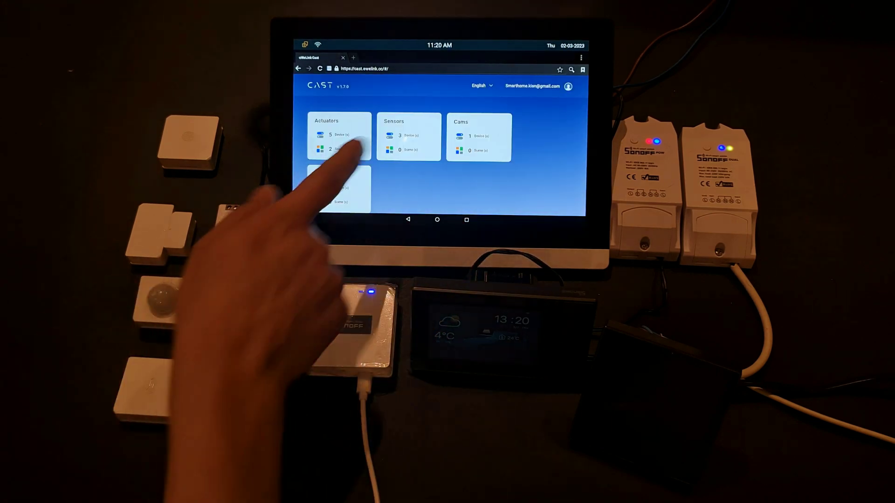
Step: Open the Sensors dashboard, dismiss the window/door sensor details, and view the temperature chart by hour
{"action": "left_click", "coordinate": [404, 137]}
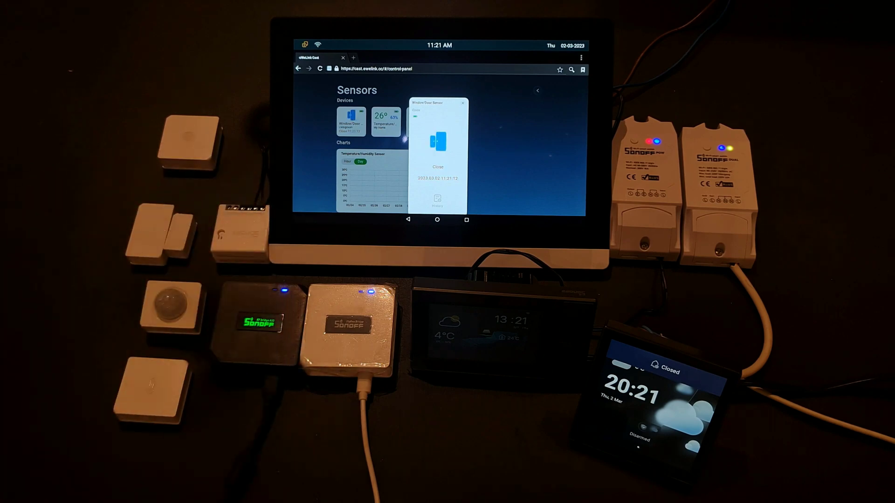
{"action": "left_click", "coordinate": [463, 102]}
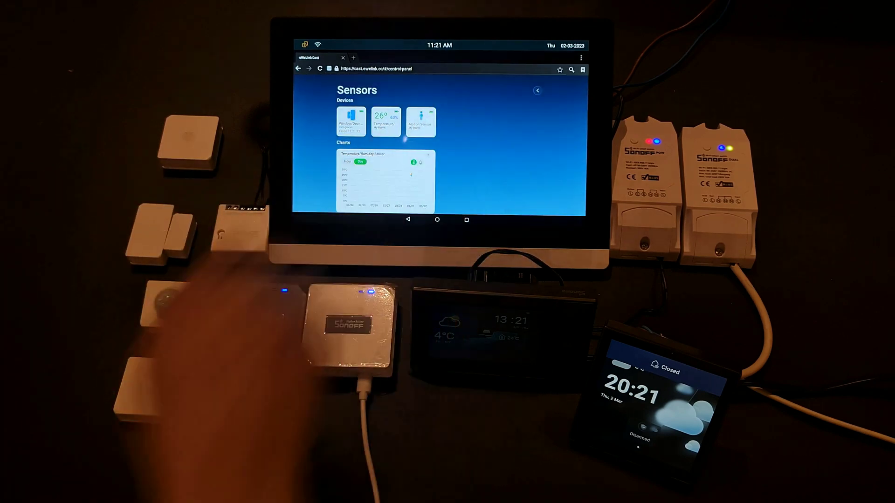
{"action": "left_click", "coordinate": [347, 162]}
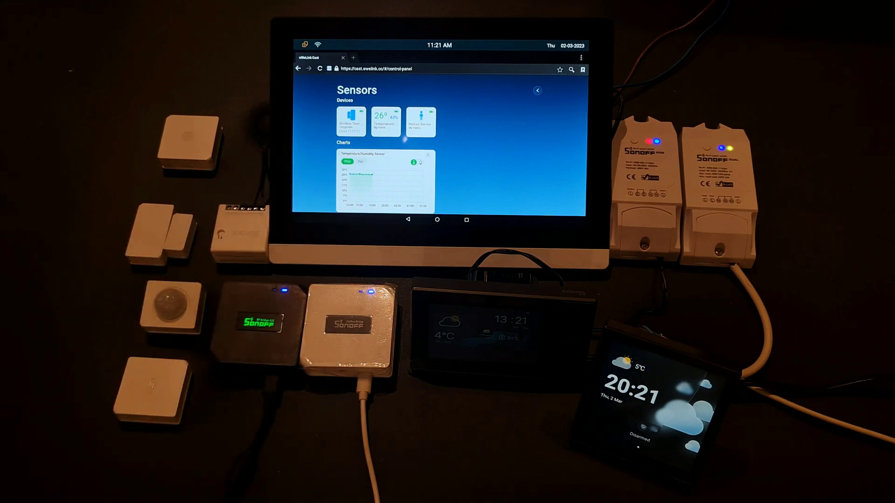
{"action": "left_click", "coordinate": [537, 90]}
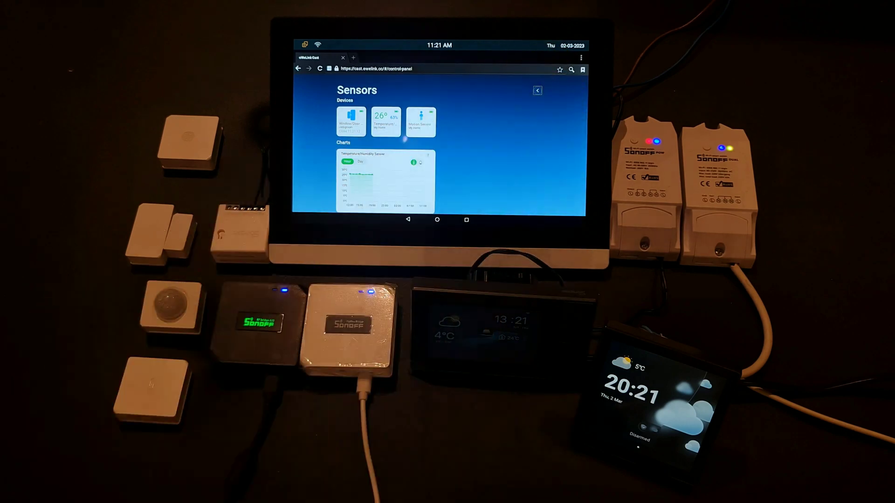